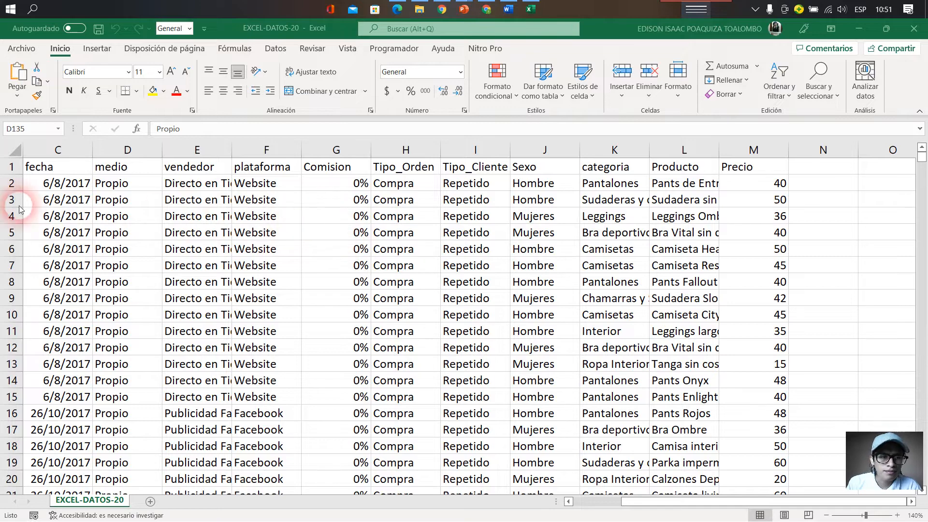
pyautogui.scroll(-2, 155, 242)
# - Convert the data range A1:M63222 into a table with headers
pyautogui.scroll(5, 150, 269)
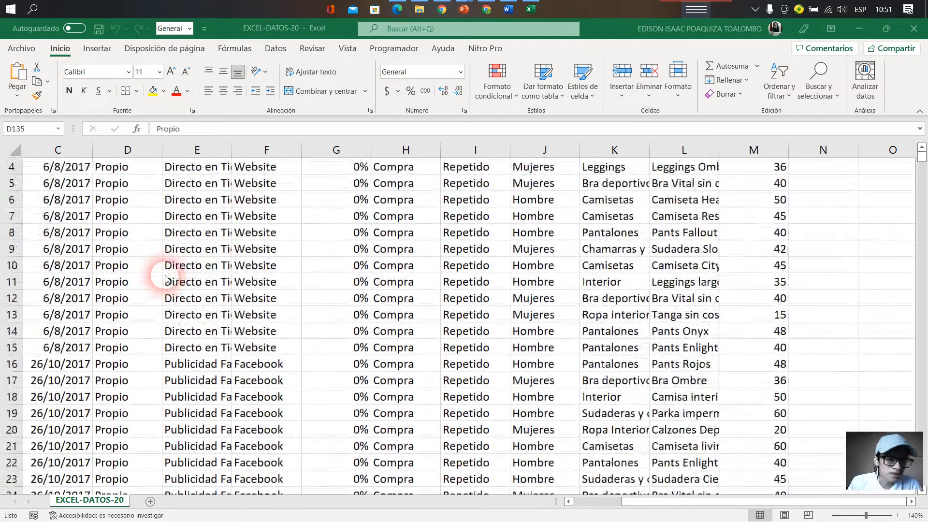
pyautogui.click(17, 156)
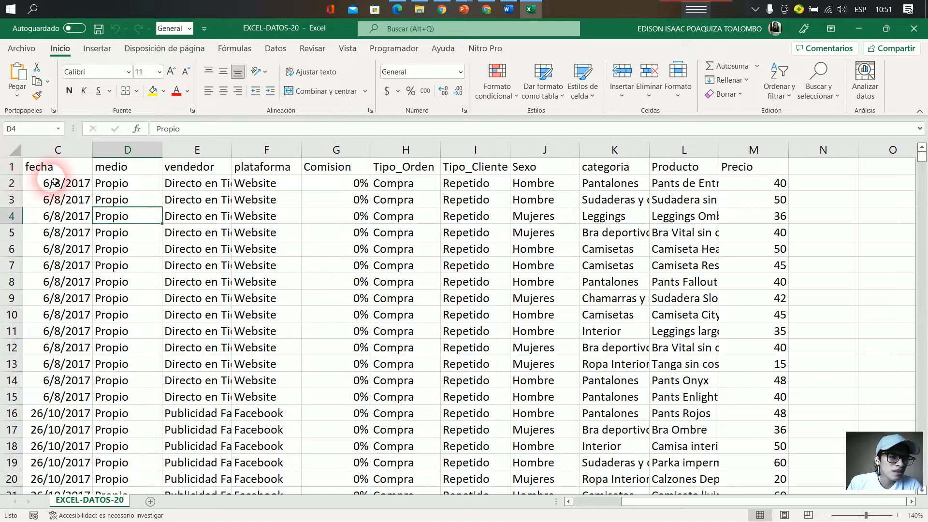
pyautogui.click(43, 167)
pyautogui.click(96, 49)
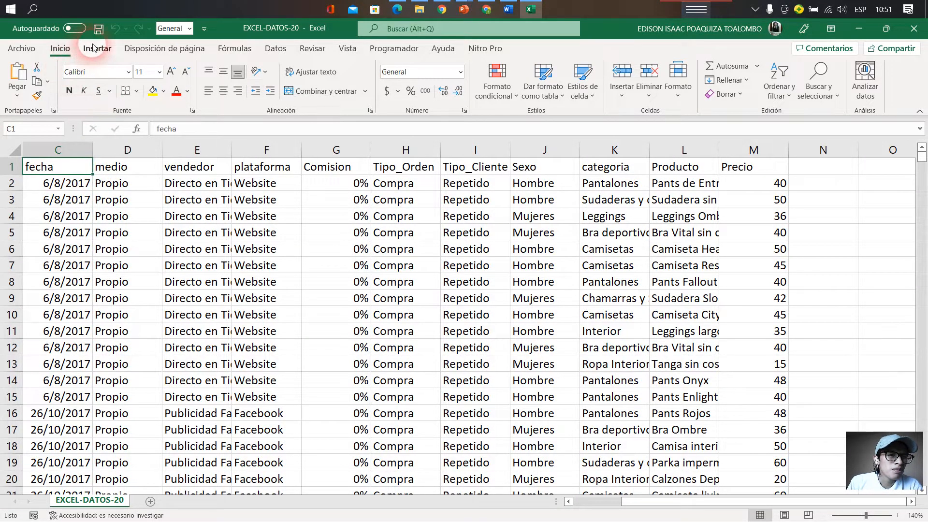
pyautogui.click(118, 97)
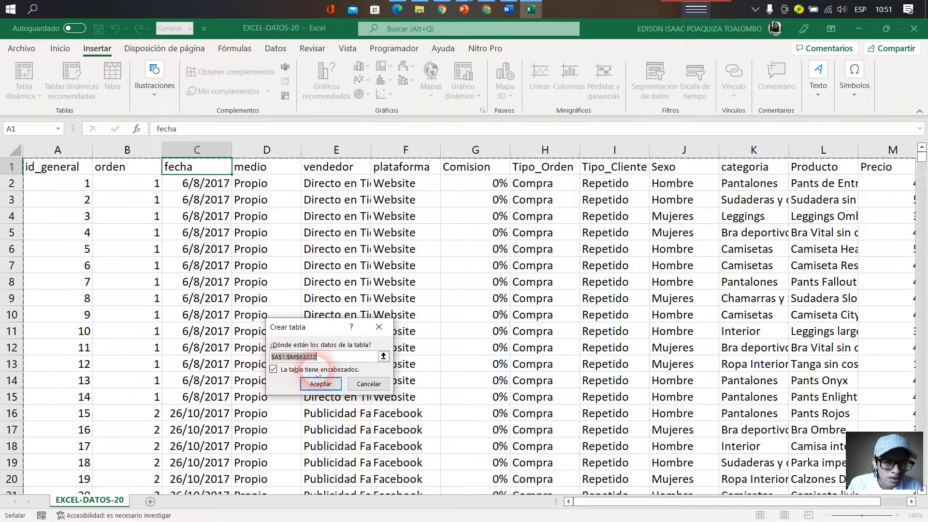
pyautogui.click(312, 385)
pyautogui.click(265, 282)
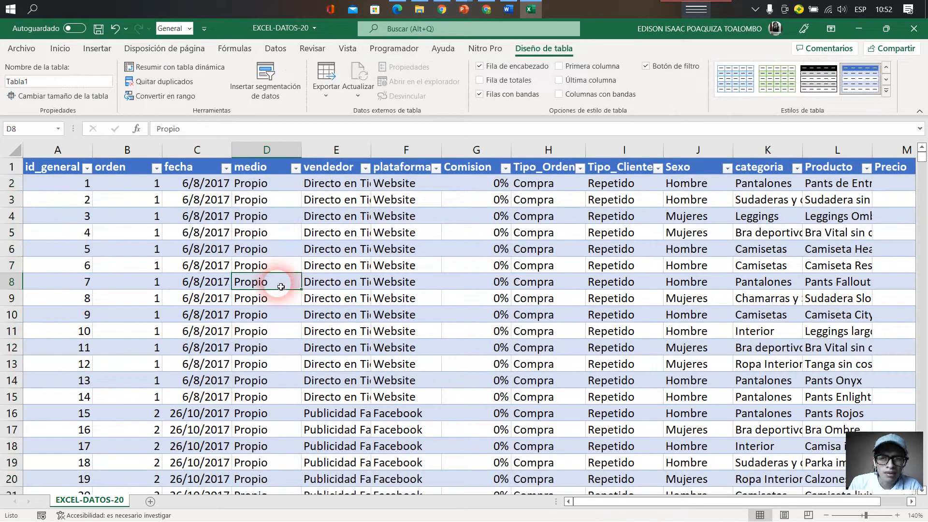
# - Apply the light table style with a black header row and black row lines to the table
pyautogui.click(886, 88)
pyautogui.click(768, 128)
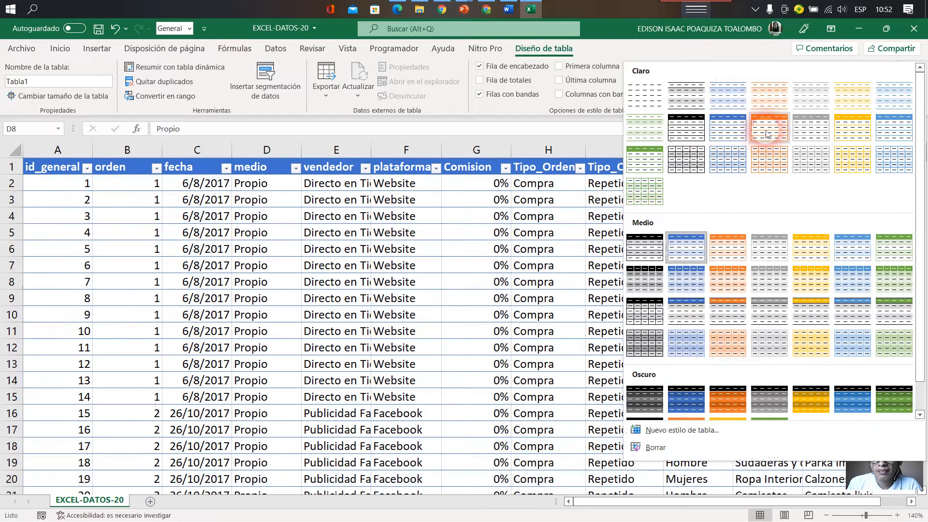
pyautogui.click(886, 90)
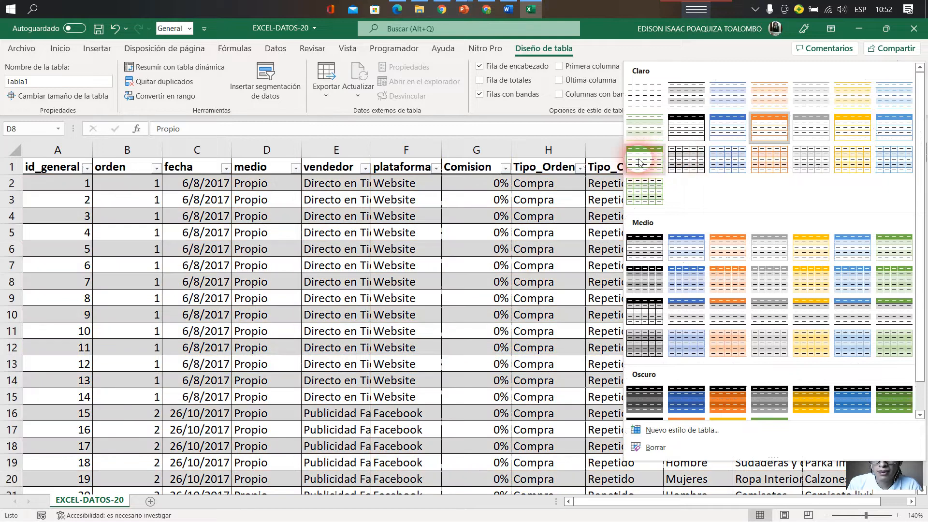
pyautogui.click(686, 139)
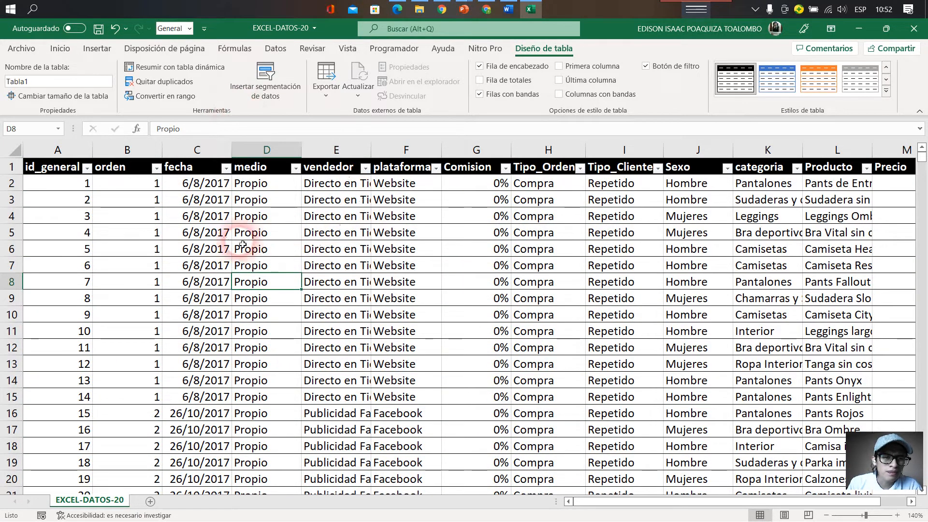
pyautogui.click(208, 248)
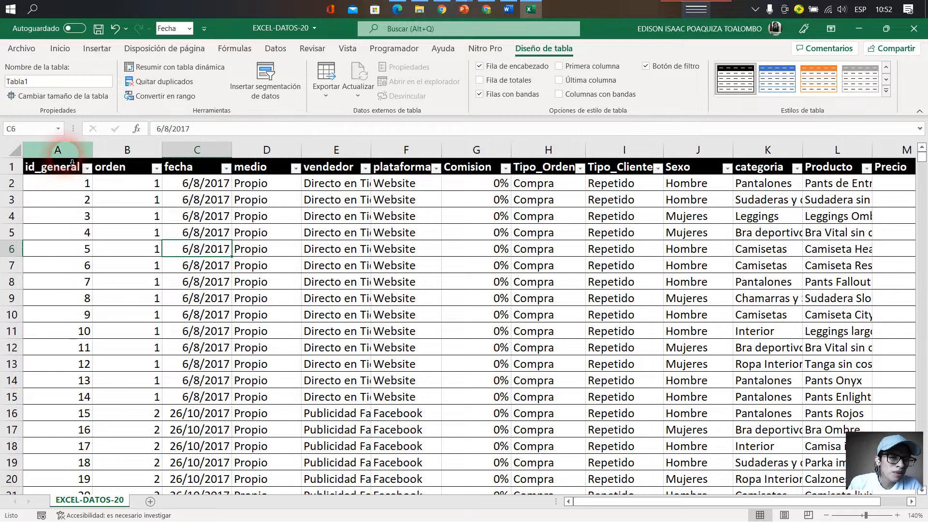
pyautogui.click(62, 150)
pyautogui.rightClick(62, 212)
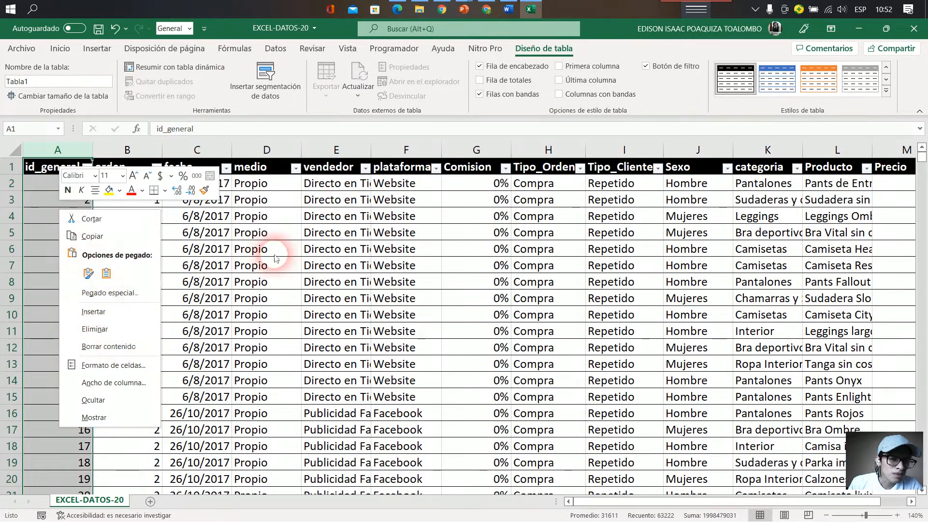
pyautogui.click(147, 232)
pyautogui.click(246, 222)
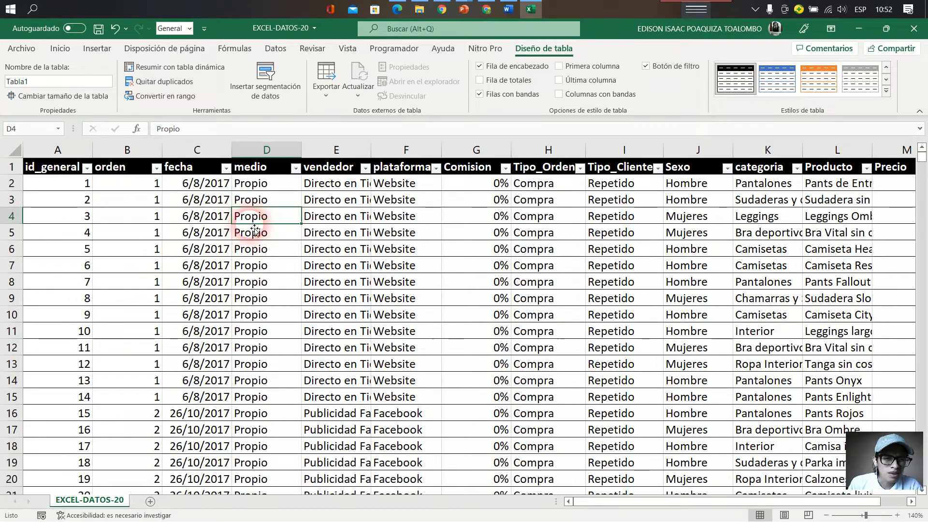
# - Review the table's columns from id_general across to Producto to see what kind of data each holds
pyautogui.click(227, 220)
pyautogui.click(498, 216)
pyautogui.click(621, 216)
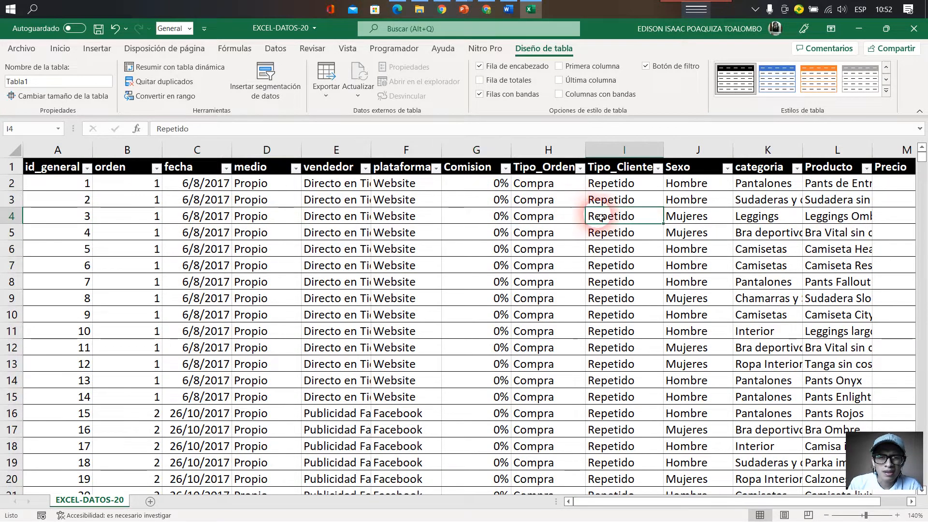
pyautogui.click(737, 216)
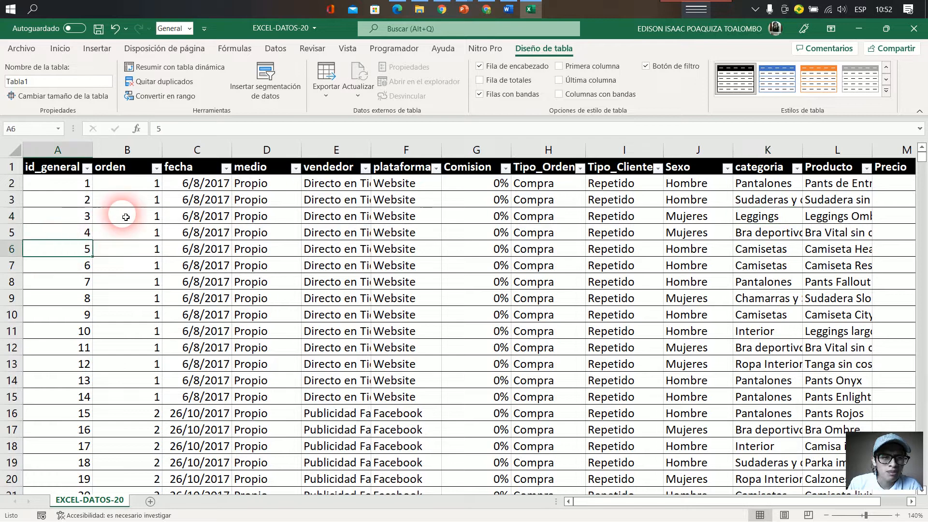
pyautogui.click(190, 200)
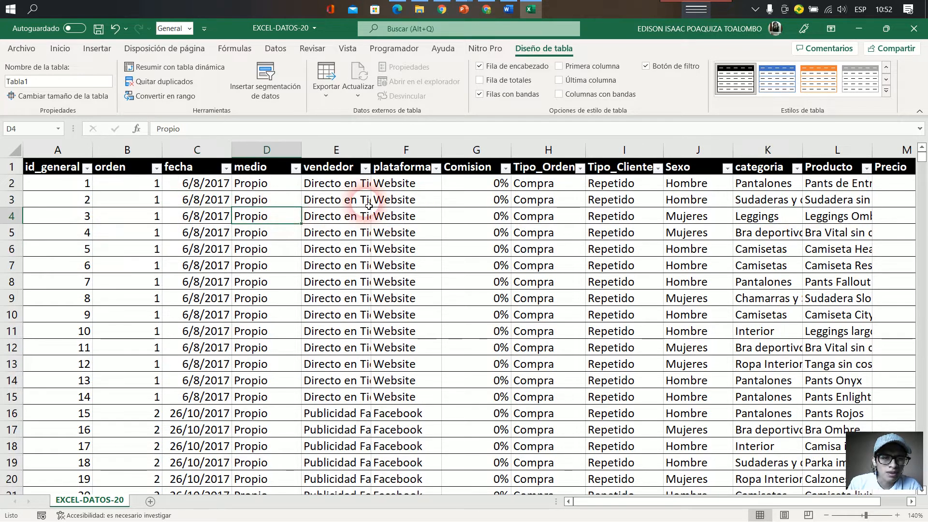
pyautogui.click(503, 216)
pyautogui.click(612, 200)
pyautogui.click(791, 200)
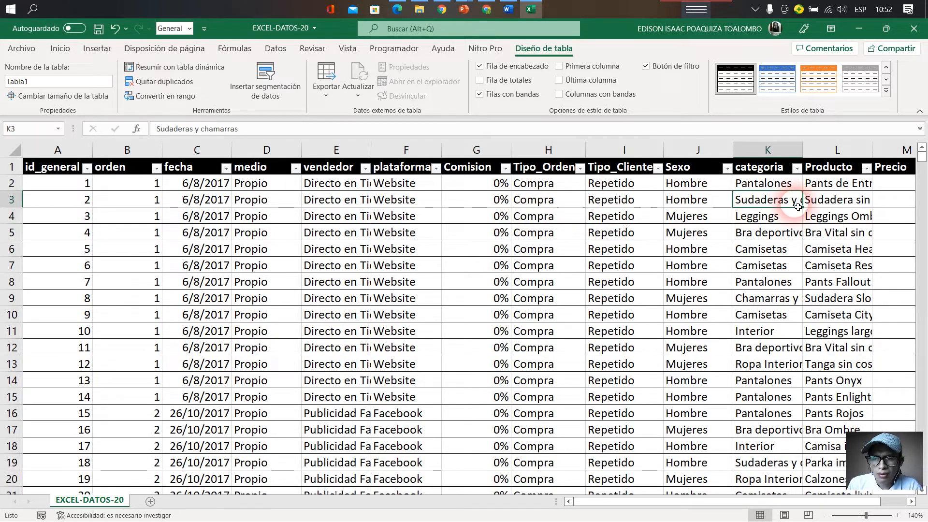
pyautogui.click(849, 200)
pyautogui.moveTo(652, 502)
pyautogui.mouseDown()
pyautogui.moveTo(683, 501)
pyautogui.moveTo(634, 501)
pyautogui.mouseUp()
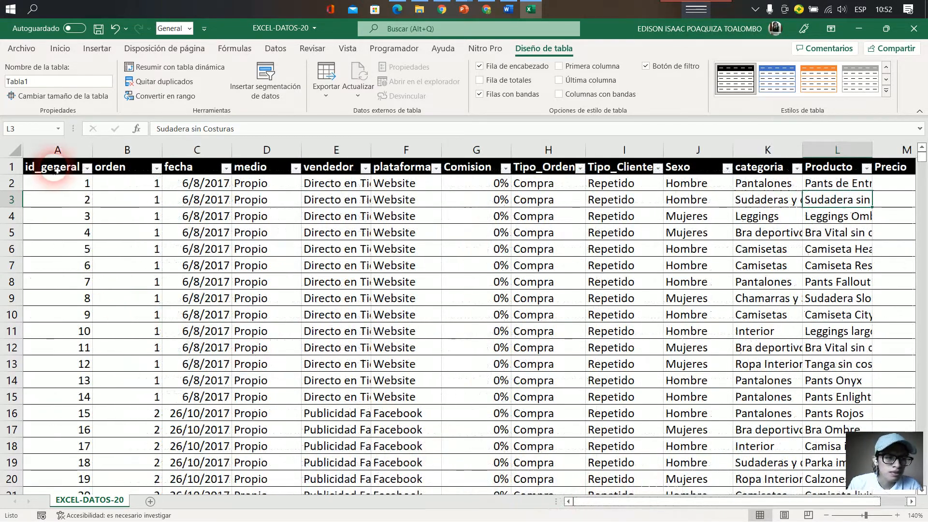
# - Format the id_general column as Número with 0 decimal places
pyautogui.click(71, 160)
pyautogui.rightClick(71, 159)
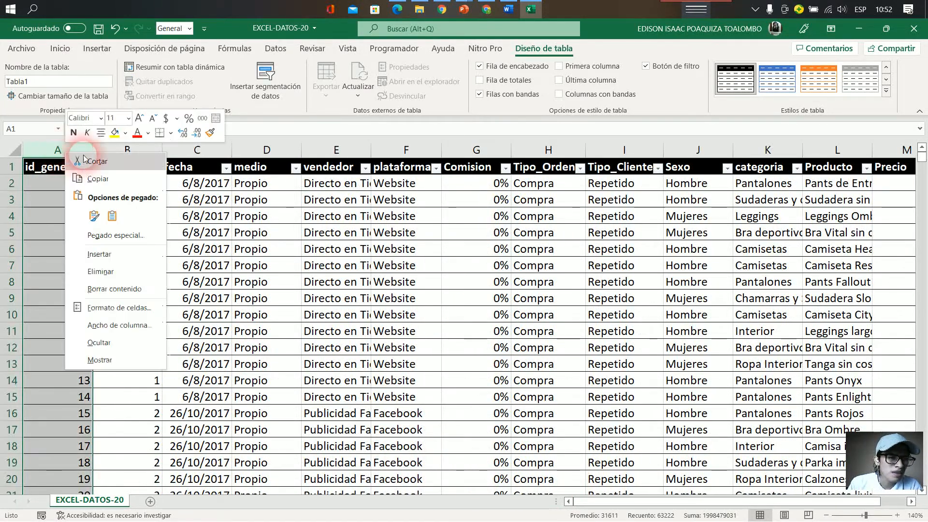
pyautogui.click(110, 235)
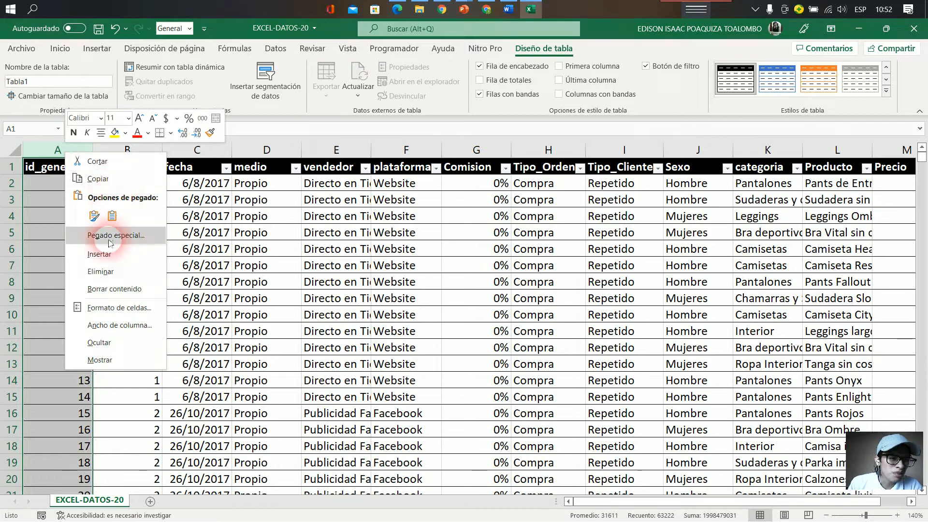
pyautogui.click(118, 308)
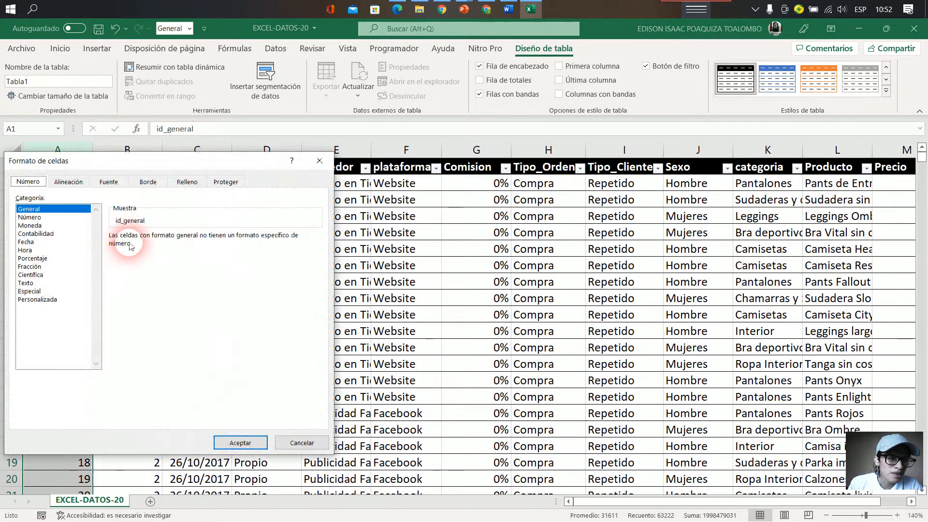
pyautogui.click(40, 218)
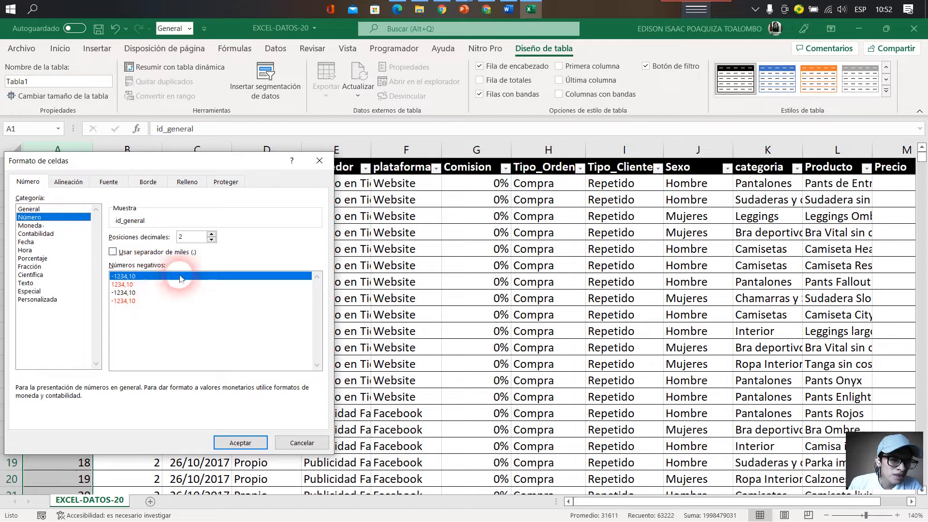
pyautogui.click(211, 240)
pyautogui.click(240, 444)
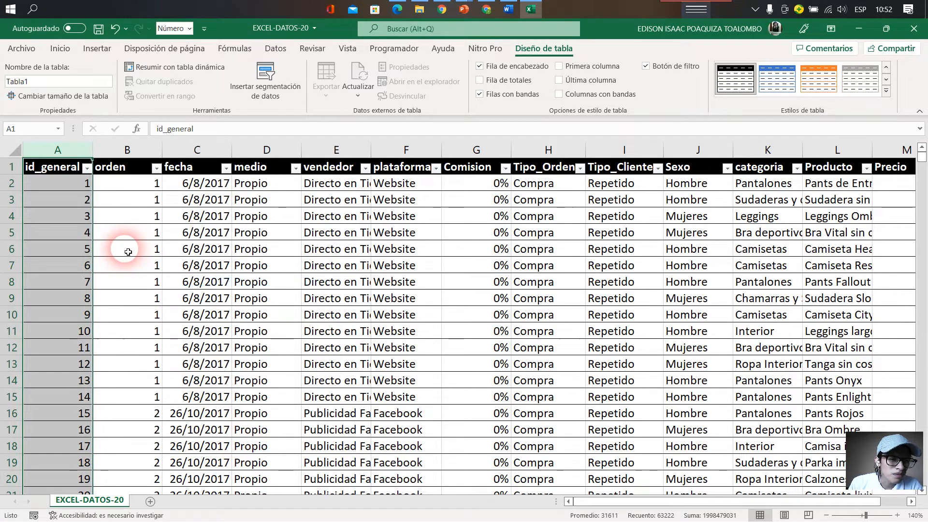
# - Format the orden column as Número with 0 decimal places
pyautogui.click(128, 251)
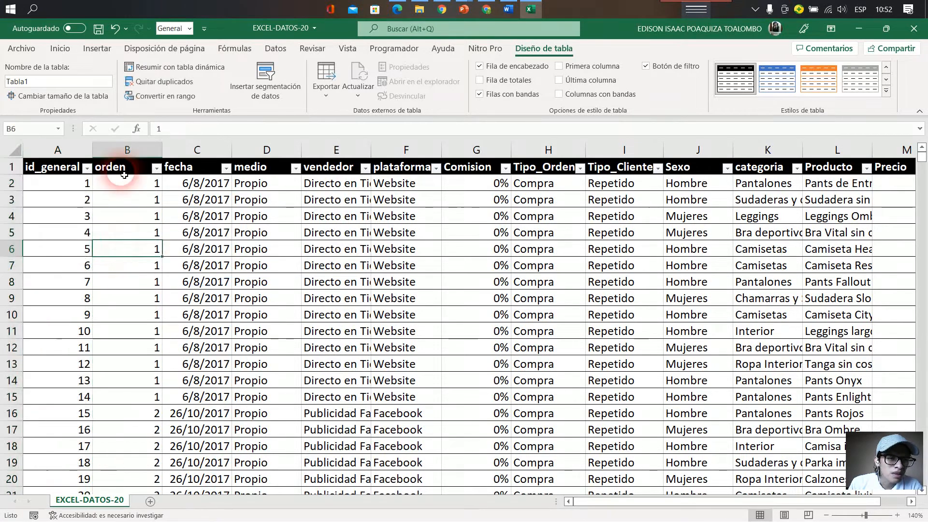
pyautogui.click(129, 150)
pyautogui.rightClick(136, 155)
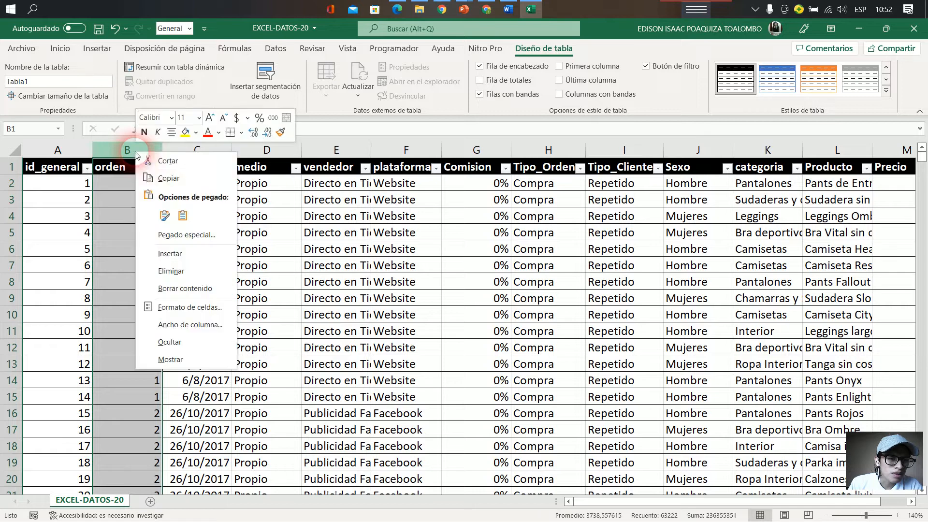
pyautogui.click(190, 307)
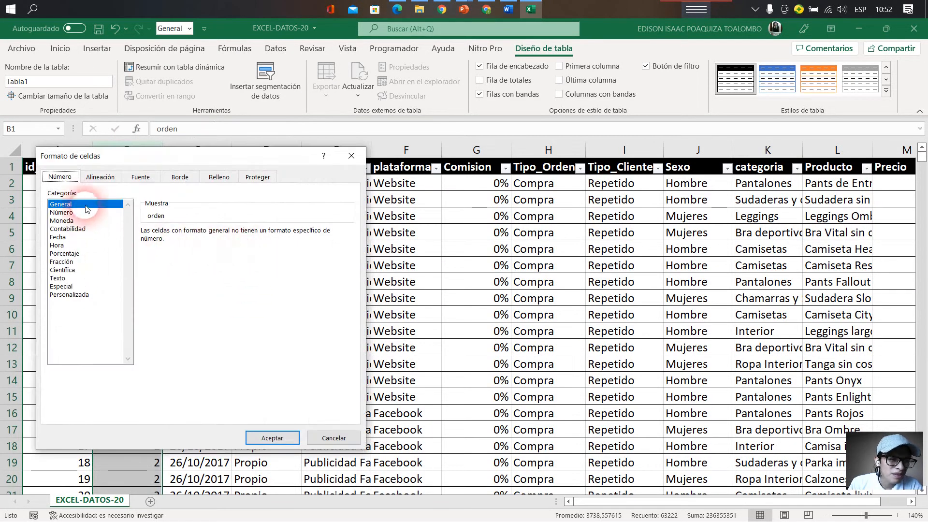
pyautogui.click(83, 213)
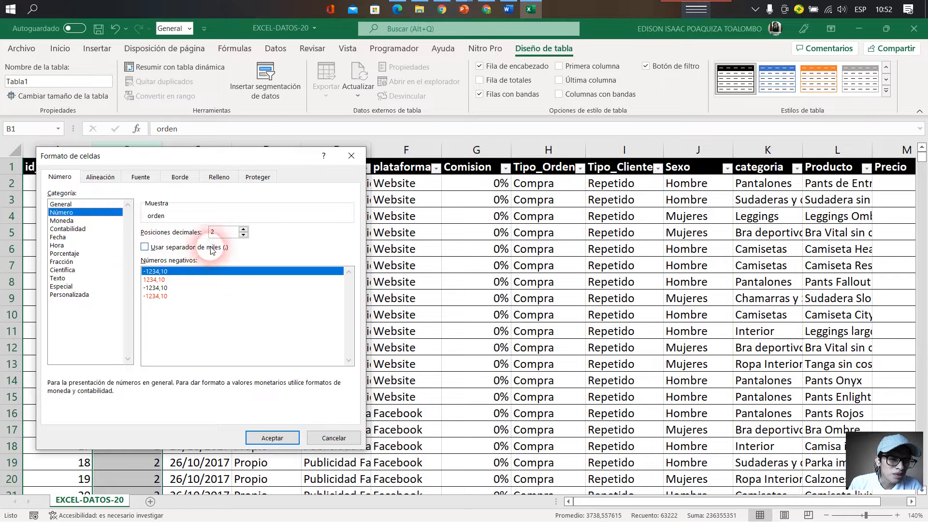
pyautogui.click(242, 236)
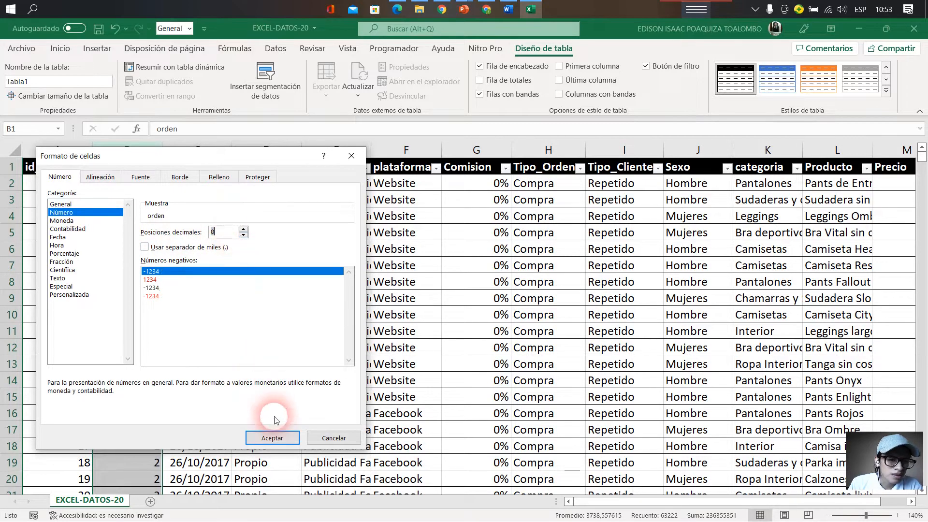
pyautogui.click(272, 437)
pyautogui.click(252, 279)
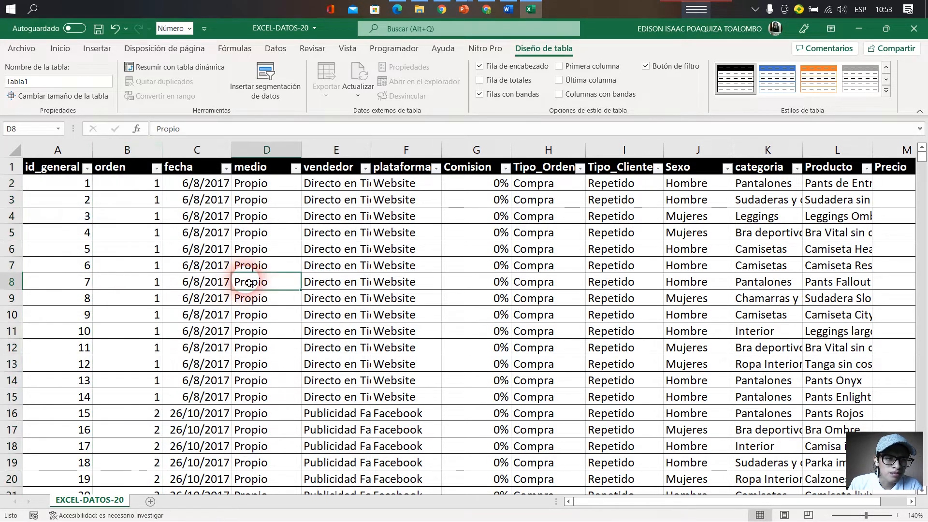
# - Format the fecha column as Fecha with the 14/03/12 type and check the dates
pyautogui.click(201, 150)
pyautogui.rightClick(204, 164)
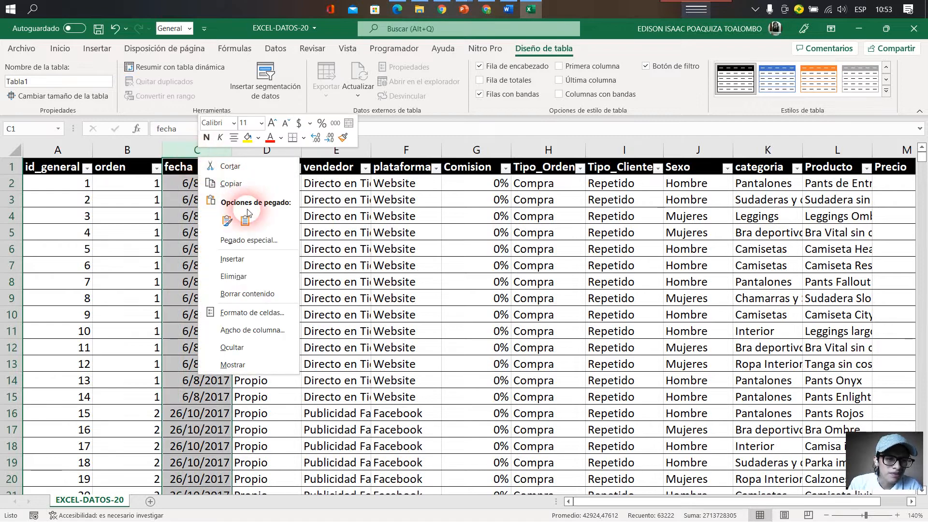
pyautogui.click(280, 315)
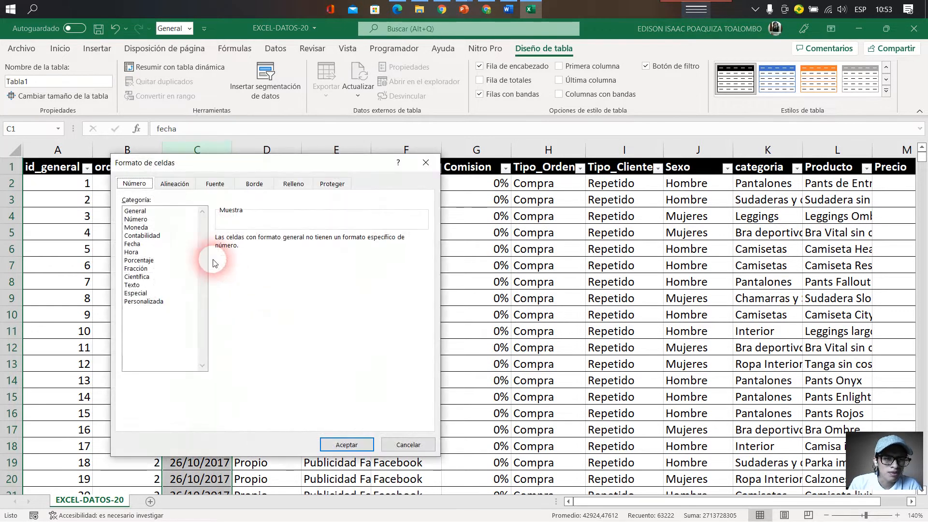
pyautogui.click(156, 243)
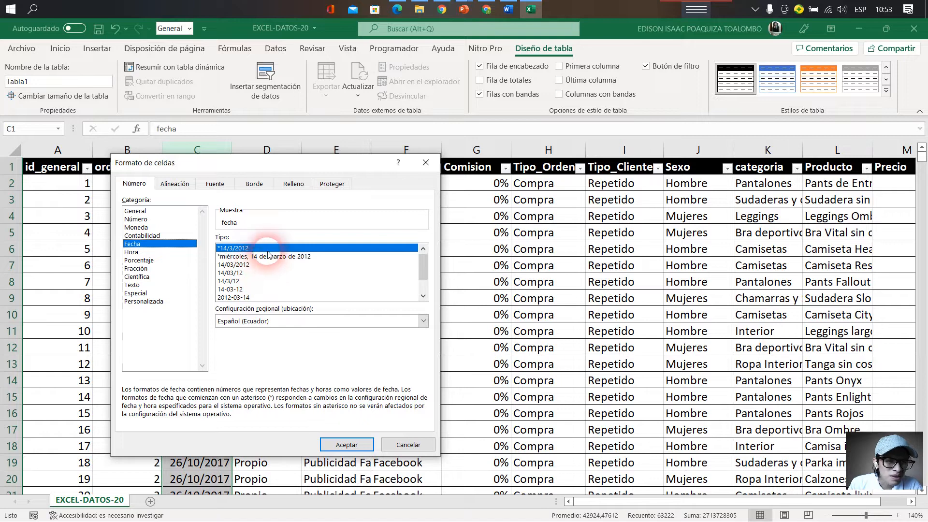
pyautogui.click(244, 274)
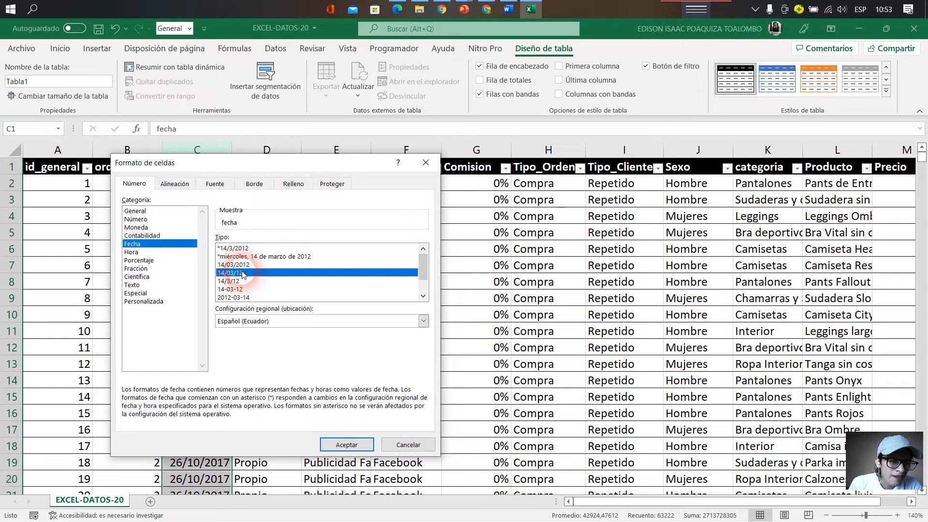
pyautogui.click(340, 445)
pyautogui.click(258, 280)
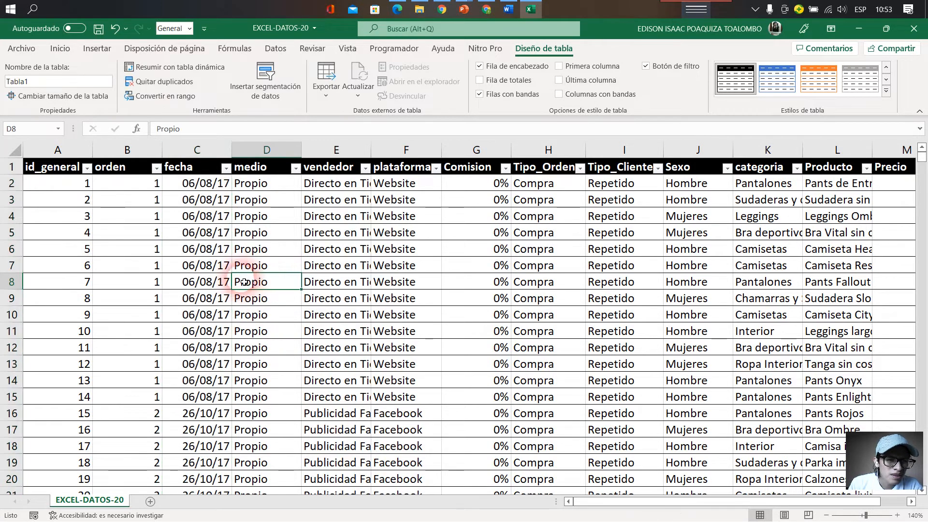
pyautogui.click(217, 268)
pyautogui.scroll(-5, 215, 316)
pyautogui.scroll(5, 207, 327)
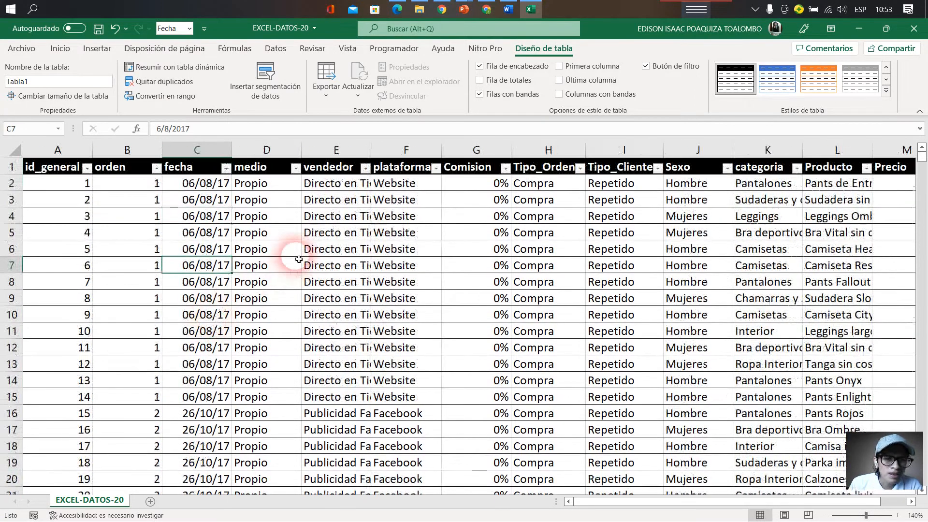
# - Format the medio, vendedor and plataforma columns together as Texto
pyautogui.click(272, 175)
pyautogui.click(278, 180)
pyautogui.moveTo(269, 173); pyautogui.dragTo(373, 192)
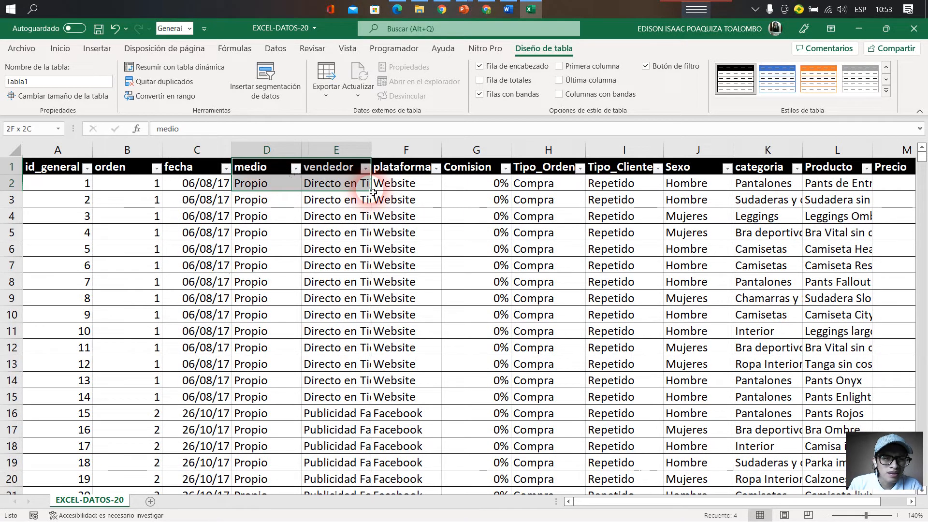
pyautogui.click(299, 158)
pyautogui.moveTo(310, 158); pyautogui.dragTo(409, 158)
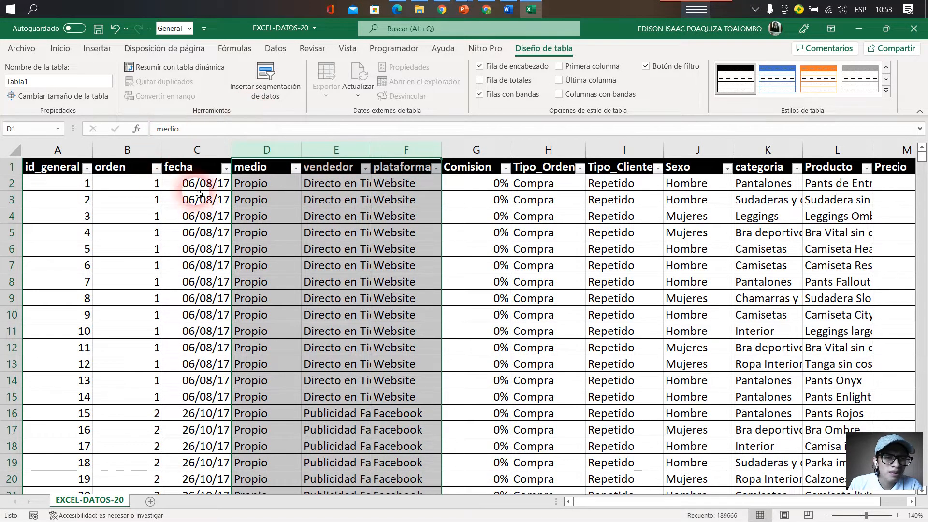
pyautogui.rightClick(303, 184)
pyautogui.click(360, 341)
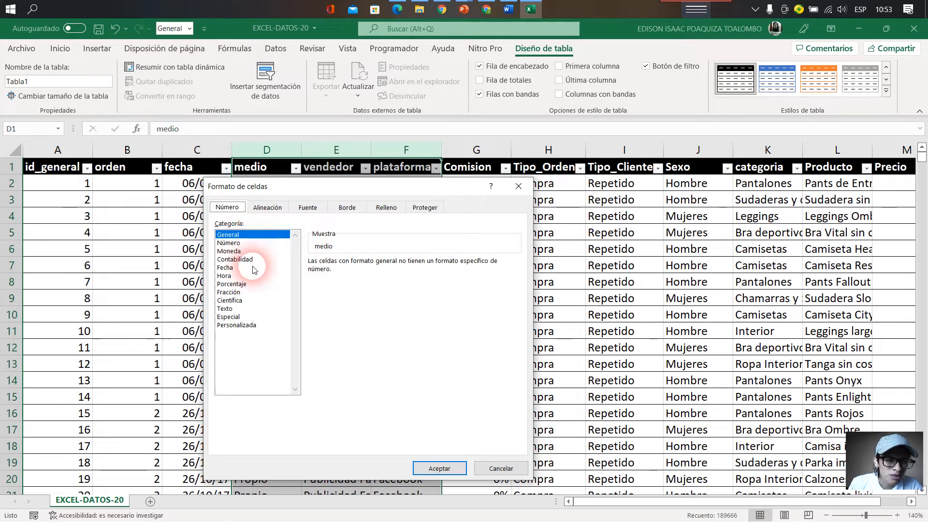
pyautogui.click(237, 310)
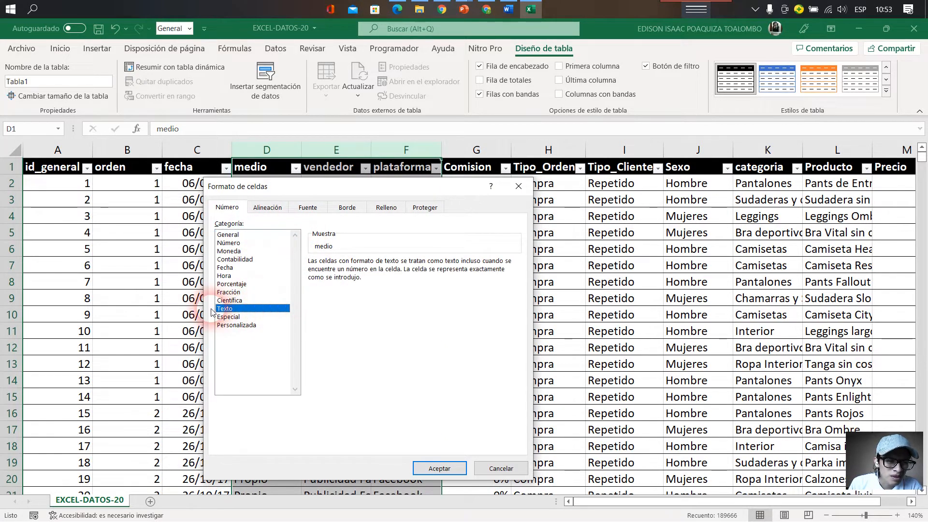
pyautogui.click(438, 467)
# - Look over the Comision values and format the column as Porcentaje with 0 decimal places
pyautogui.click(480, 263)
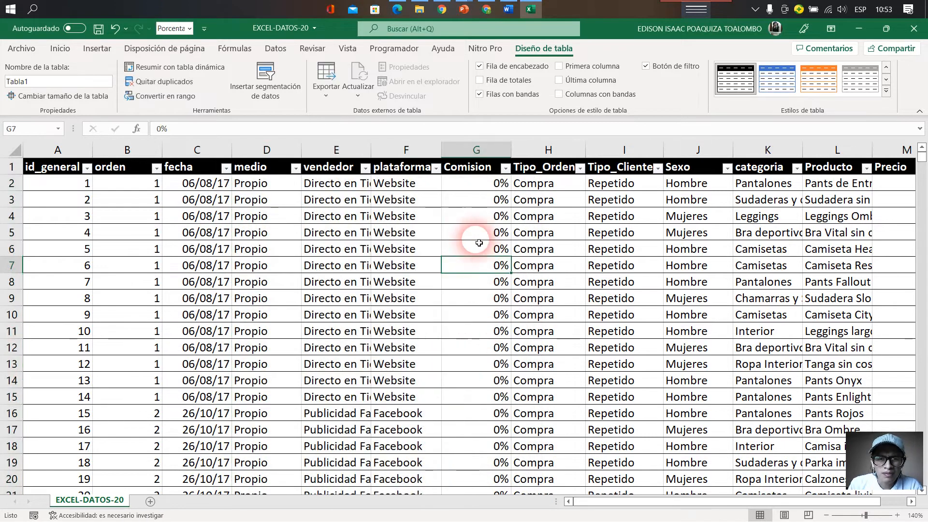
pyautogui.scroll(-5, 457, 313)
pyautogui.scroll(5, 458, 312)
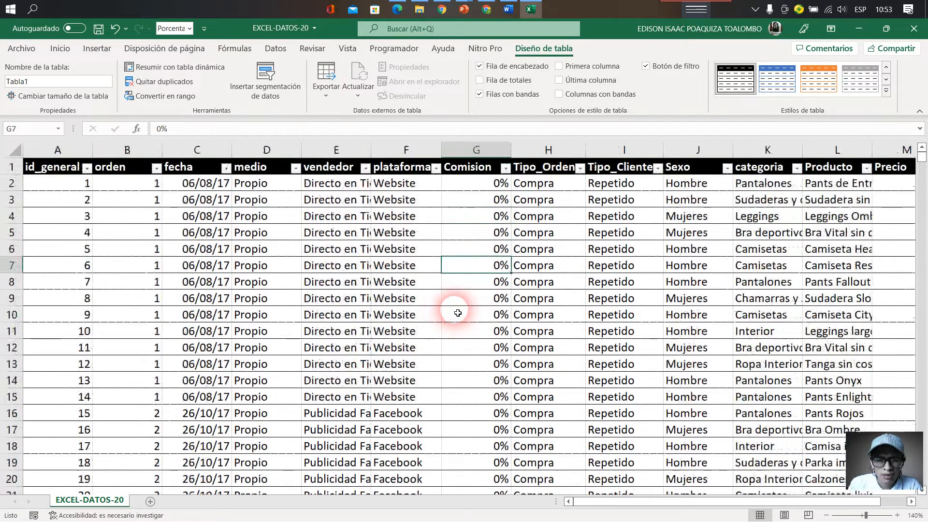
pyautogui.click(477, 151)
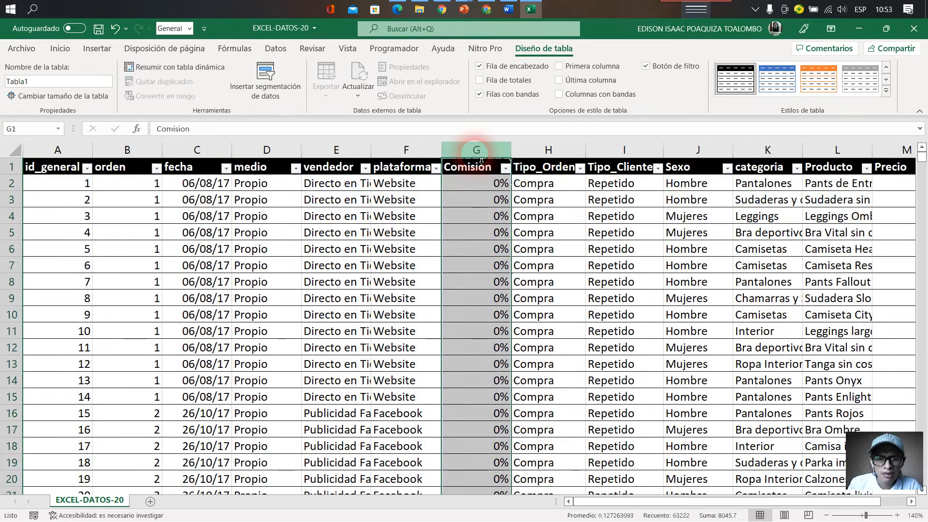
pyautogui.rightClick(477, 153)
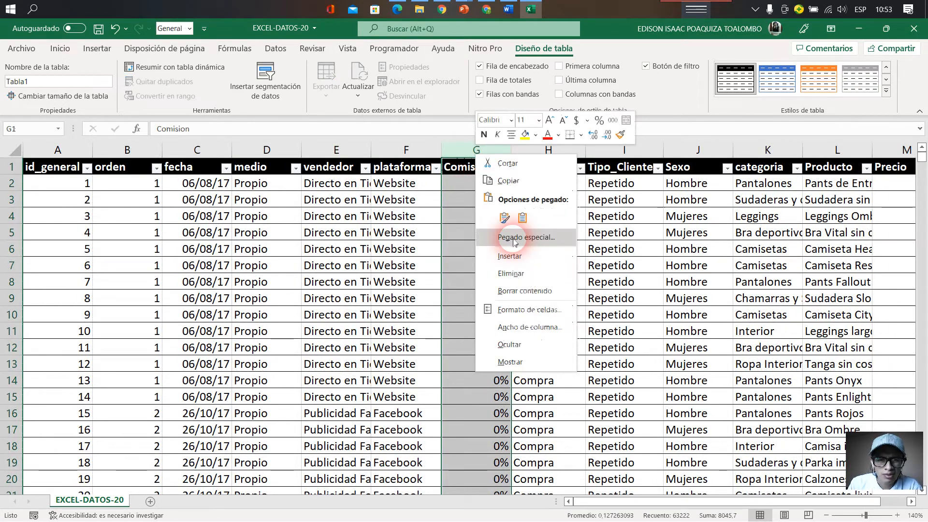
pyautogui.click(537, 311)
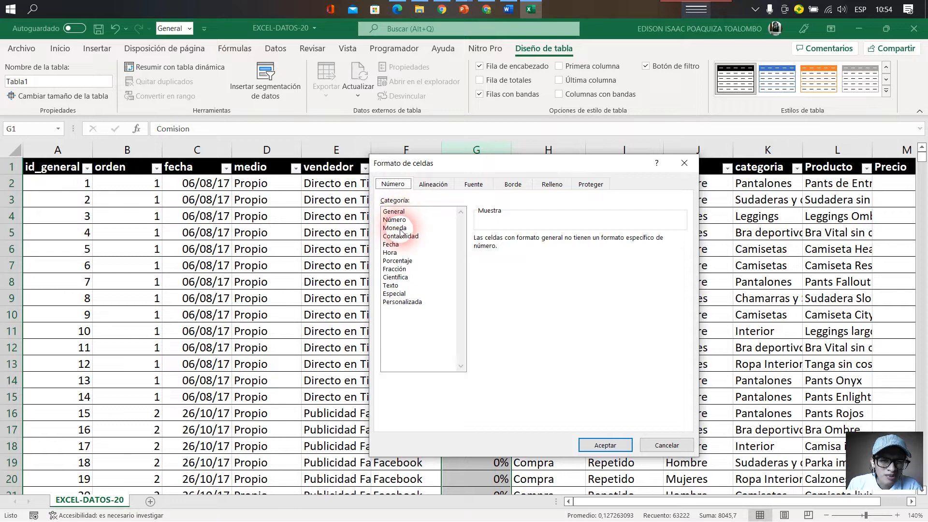
pyautogui.click(404, 261)
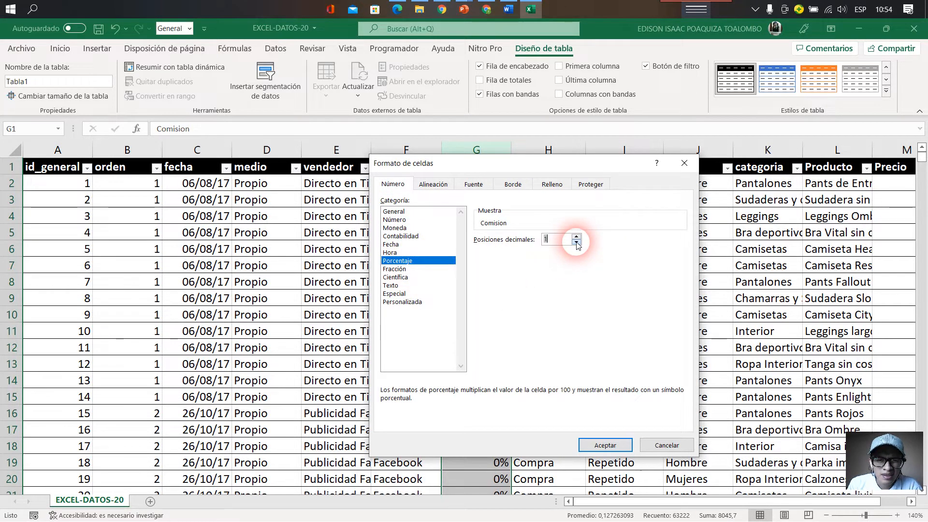
pyautogui.click(604, 444)
# - Format the columns from Tipo_Orden through Producto together as Texto
pyautogui.click(551, 199)
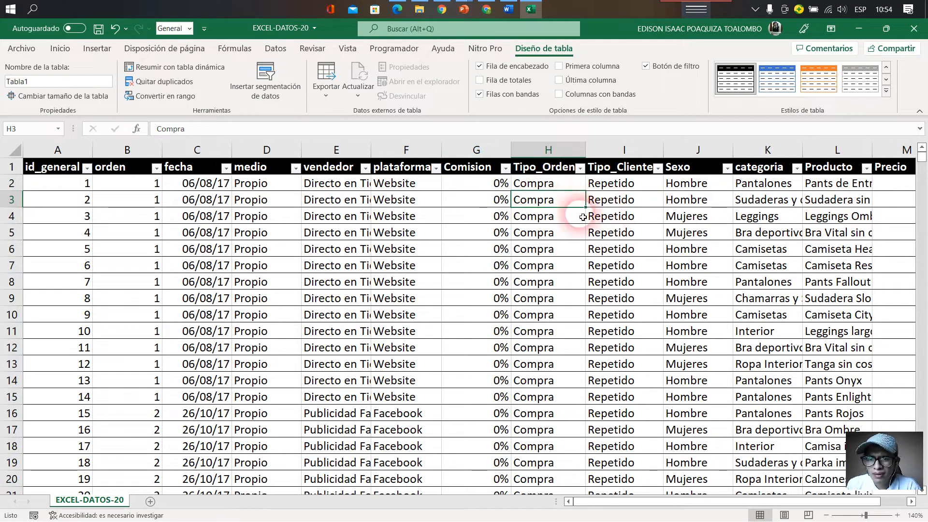
pyautogui.moveTo(551, 151); pyautogui.dragTo(850, 152)
pyautogui.rightClick(662, 227)
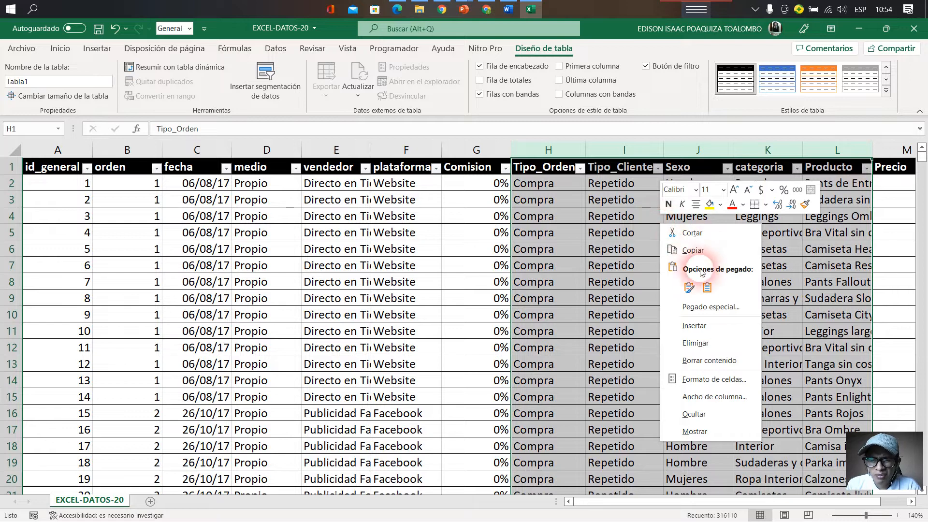
pyautogui.click(721, 382)
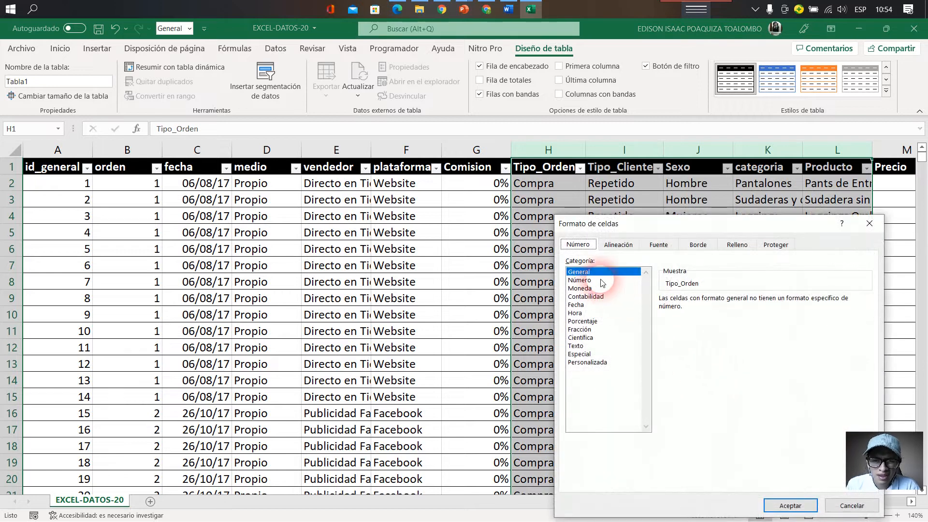
pyautogui.click(577, 345)
pyautogui.click(790, 504)
# - Format the Precio column as Moneda with the $ symbol and 0 decimal places, and check the prices
pyautogui.moveTo(798, 501); pyautogui.dragTo(823, 499)
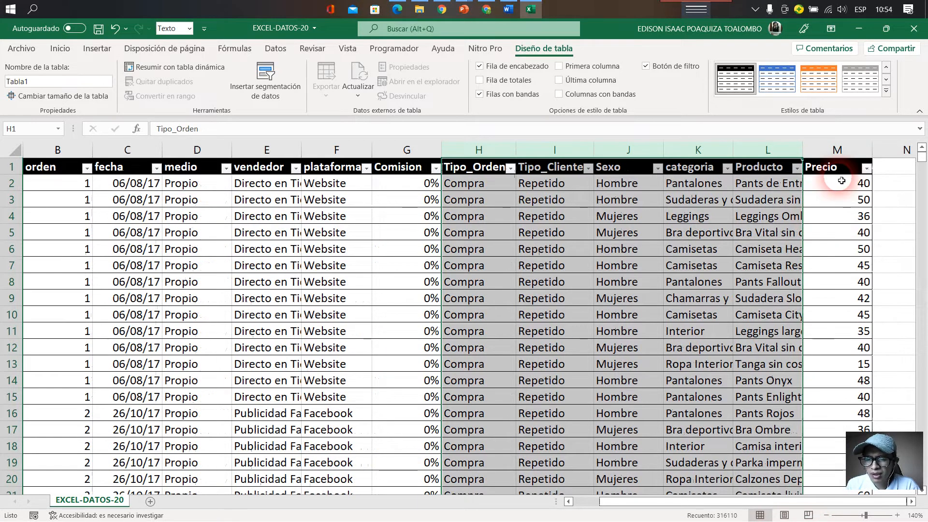
pyautogui.click(833, 169)
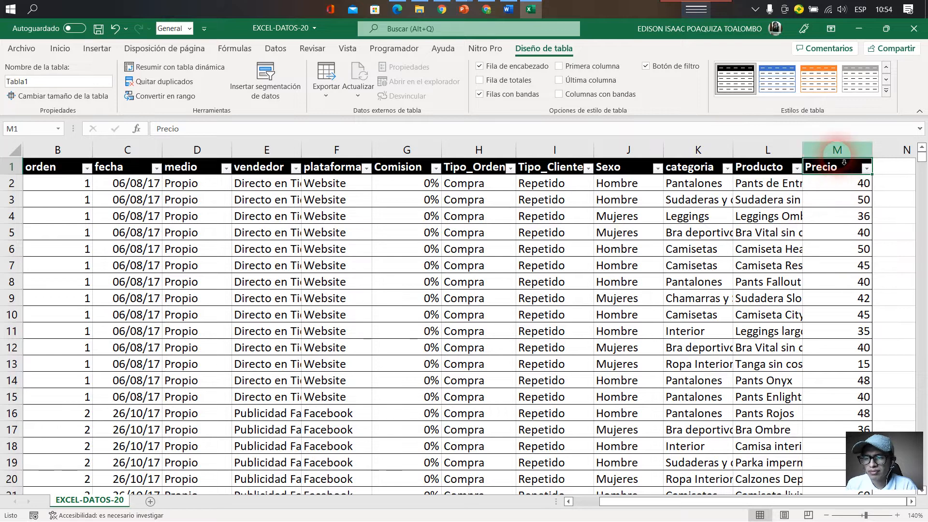
pyautogui.click(839, 152)
pyautogui.rightClick(840, 156)
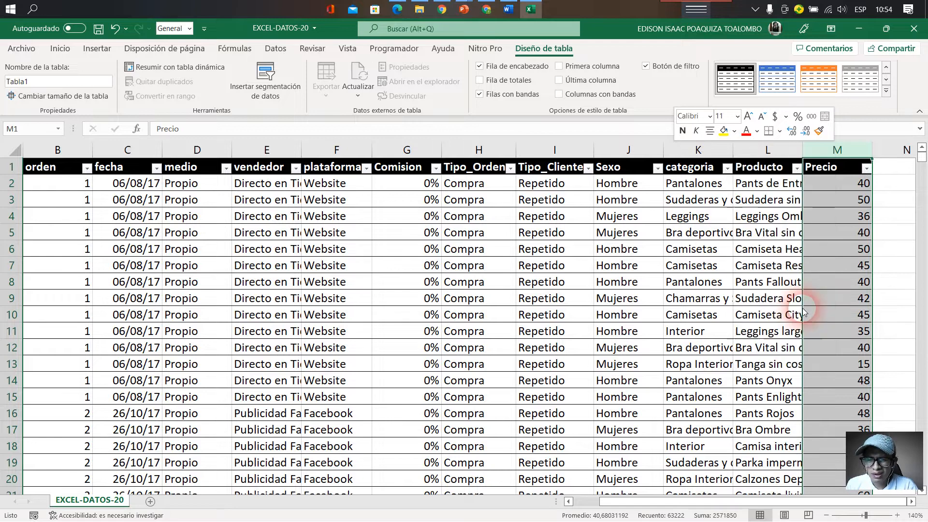
pyautogui.click(794, 306)
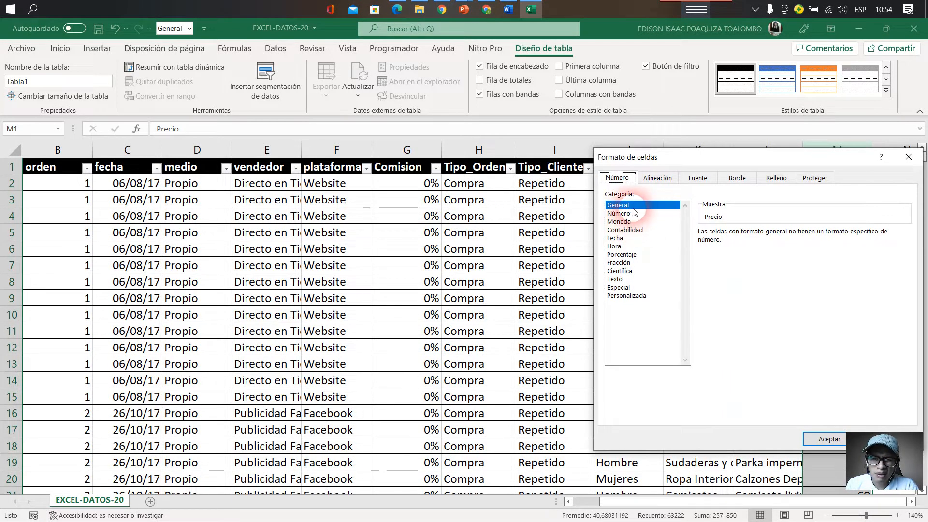
pyautogui.click(619, 222)
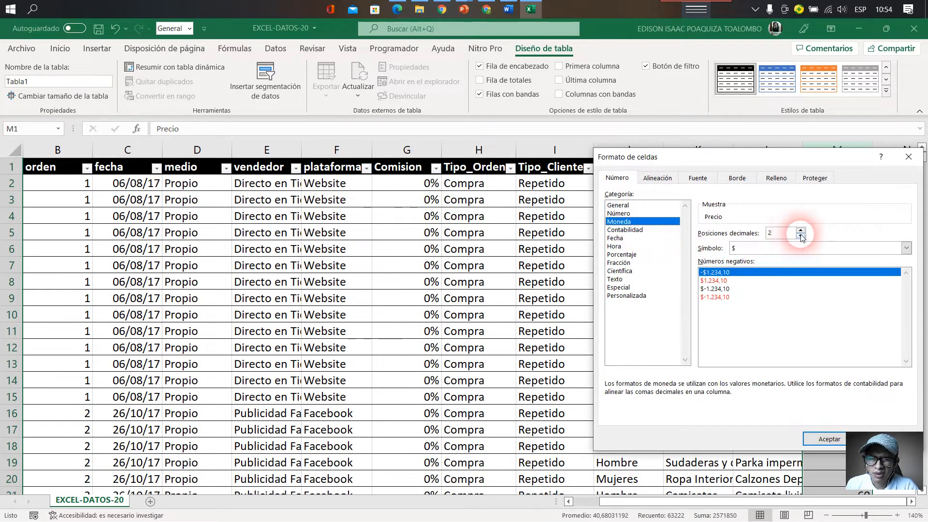
pyautogui.click(800, 235)
pyautogui.click(828, 446)
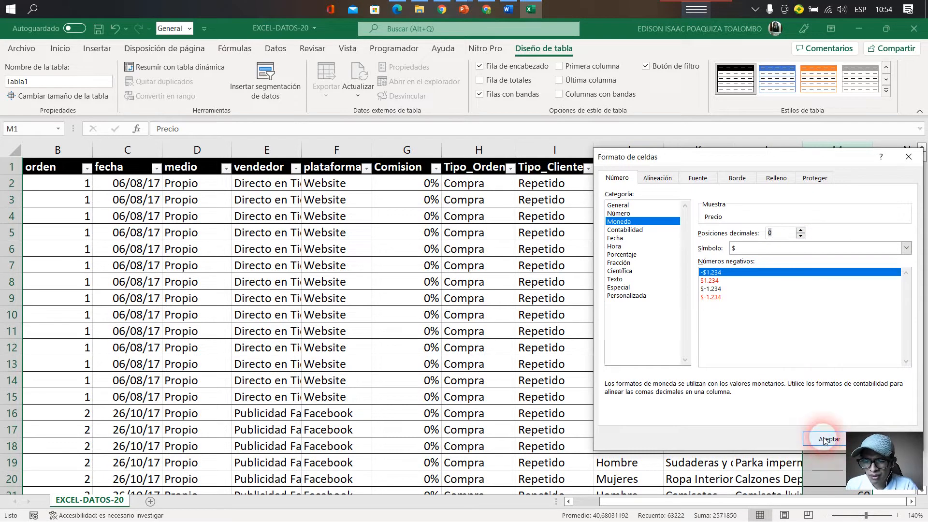
pyautogui.click(818, 267)
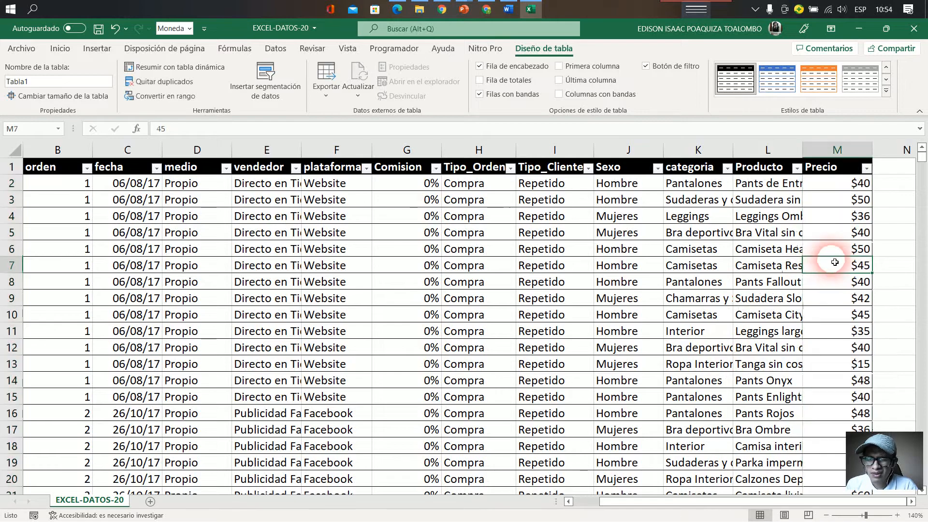
pyautogui.scroll(-12, 822, 266)
pyautogui.scroll(12, 829, 266)
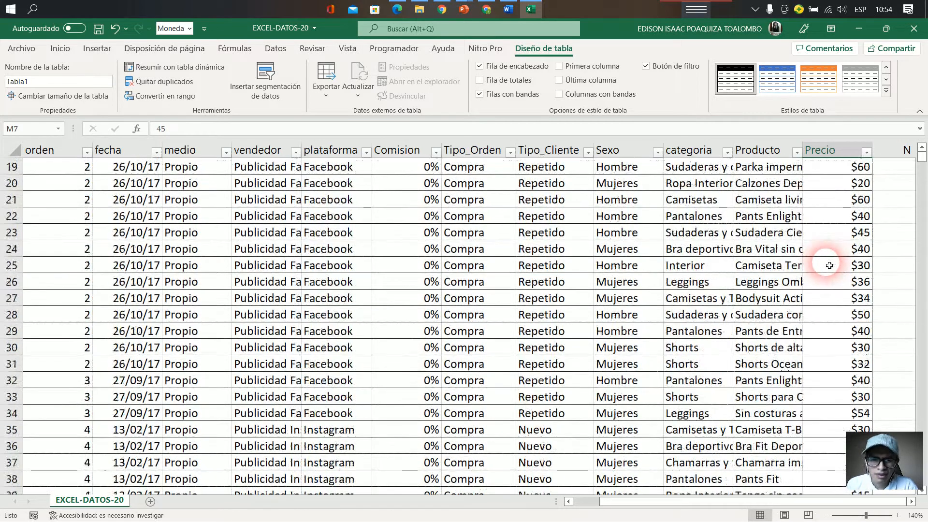
pyautogui.click(754, 10)
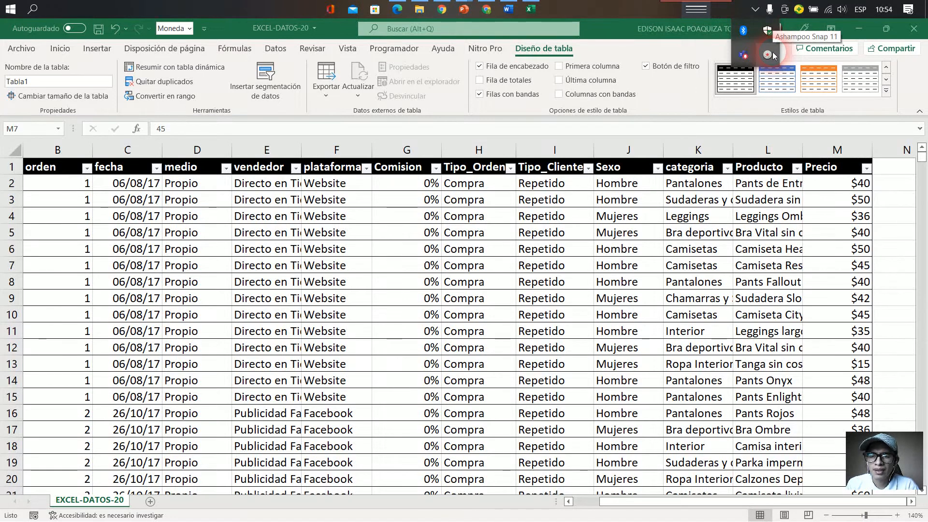
pyautogui.click(772, 56)
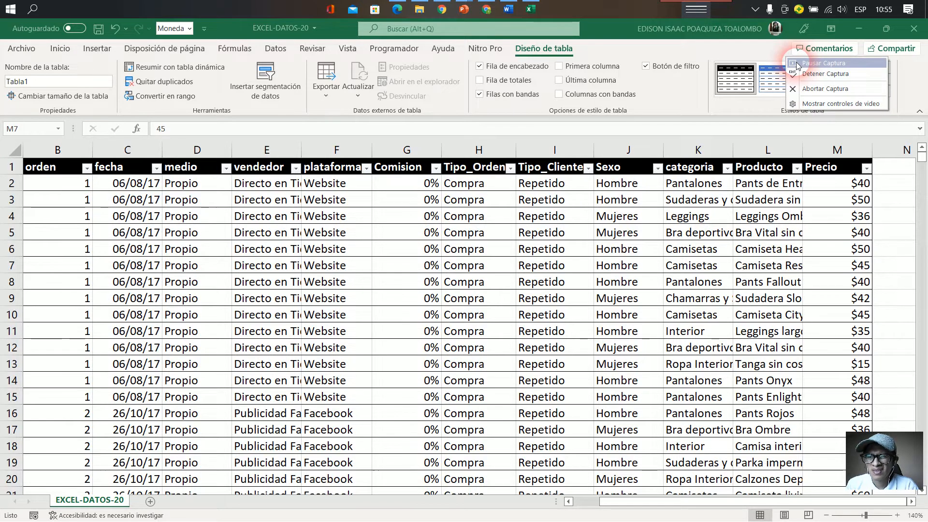
pyautogui.click(798, 63)
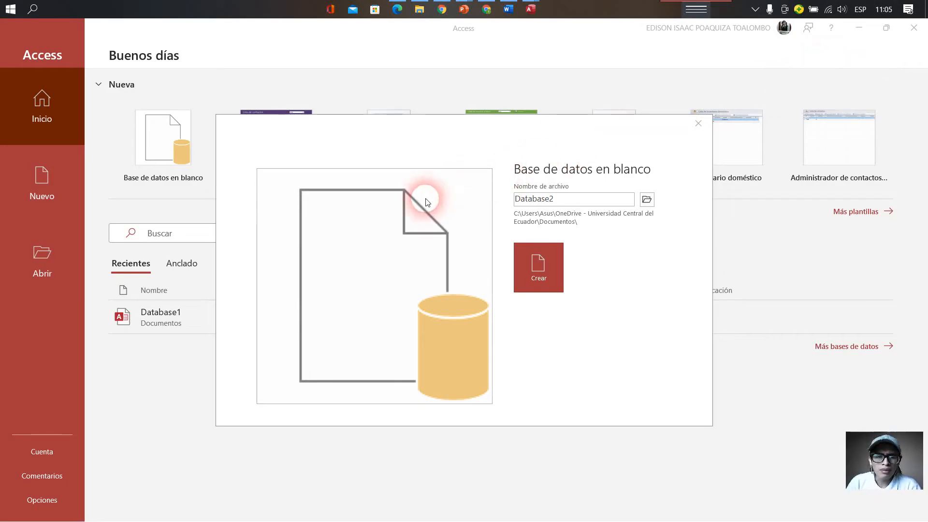
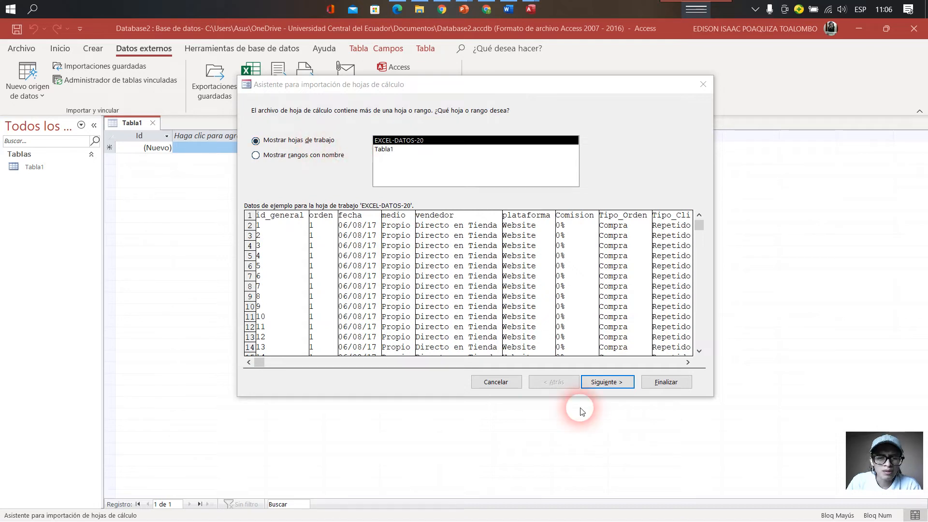
# - Import the EXCEL-DATOS-20 worksheet with first-row headings and an Access-added primary key into table EXCEL-DATOS-20, and save the import steps
pyautogui.click(607, 383)
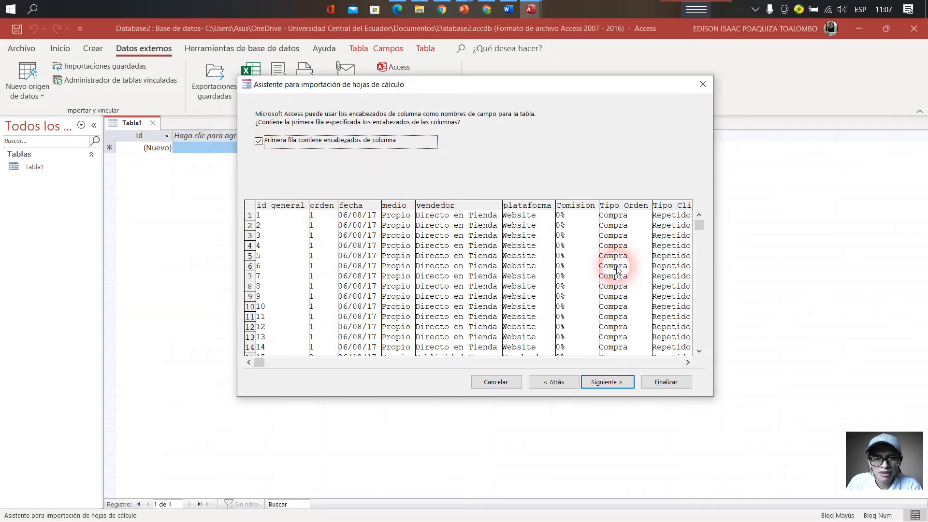
pyautogui.click(603, 382)
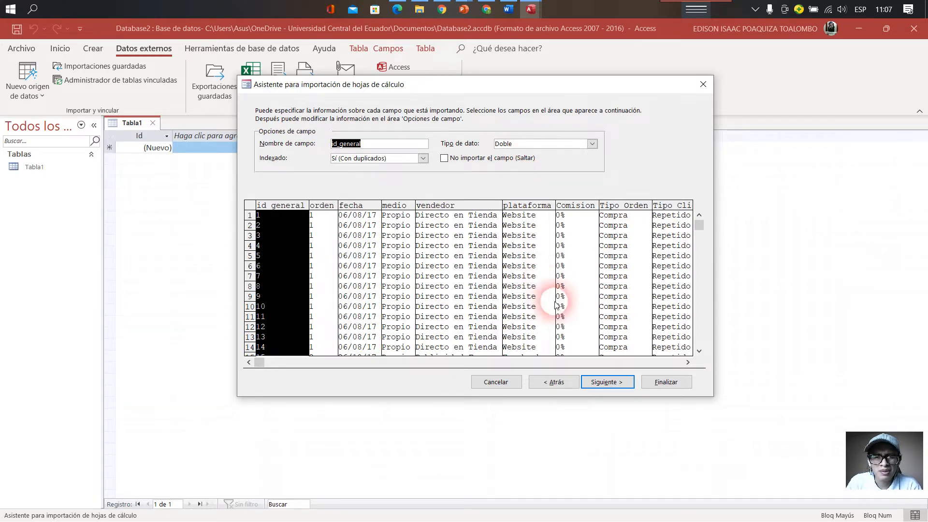
pyautogui.click(607, 382)
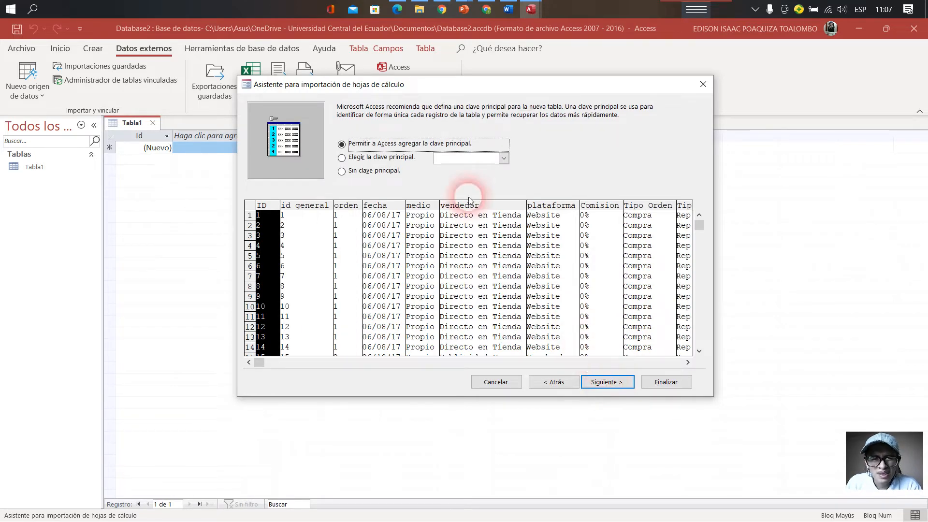
pyautogui.click(607, 382)
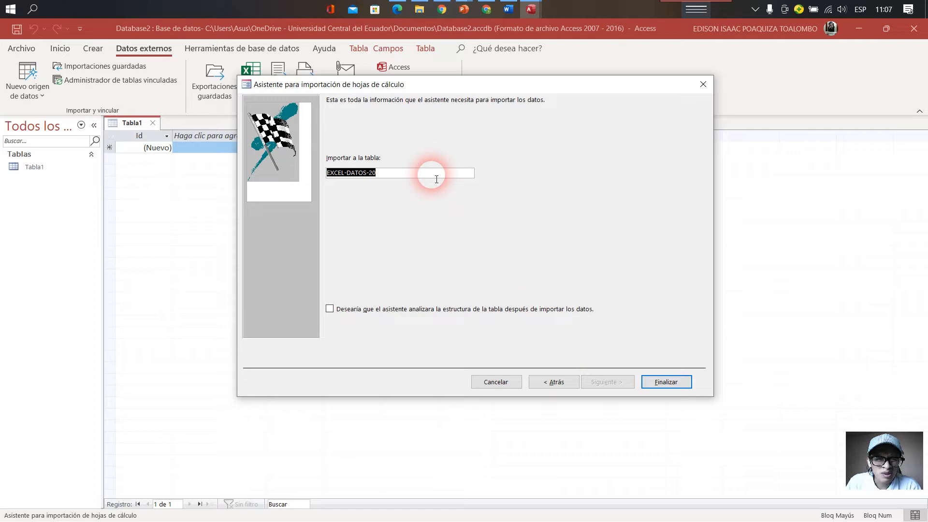
pyautogui.click(661, 383)
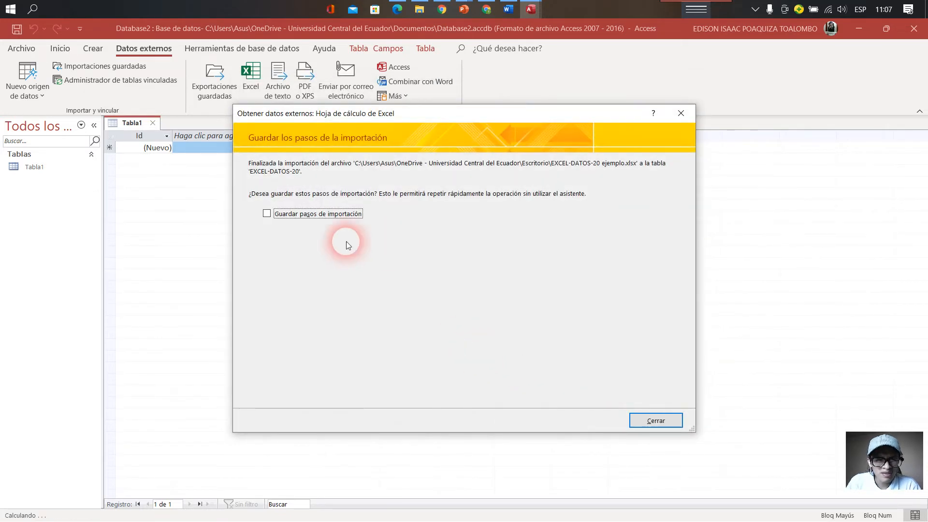
pyautogui.click(267, 214)
pyautogui.click(587, 417)
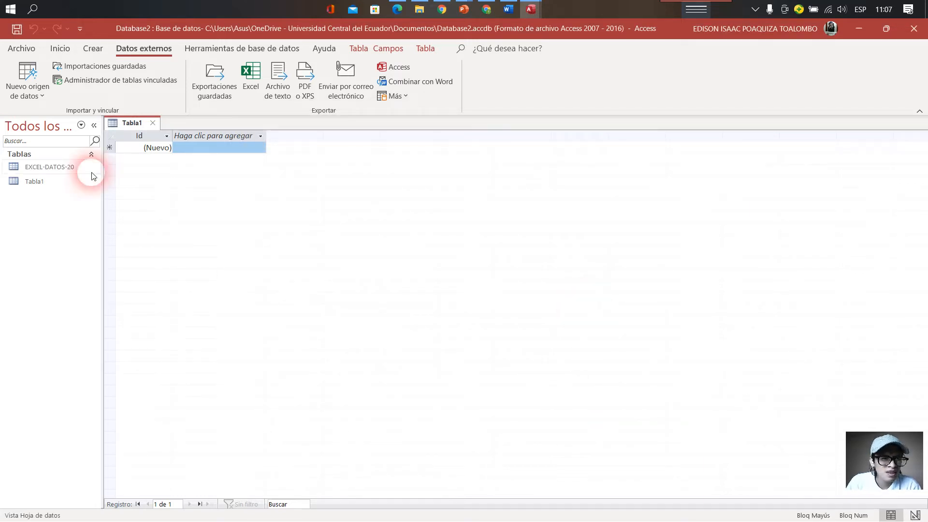
# - Open the imported EXCEL-DATOS-20 table and look over its id_general, orden and fecha records
pyautogui.click(75, 167)
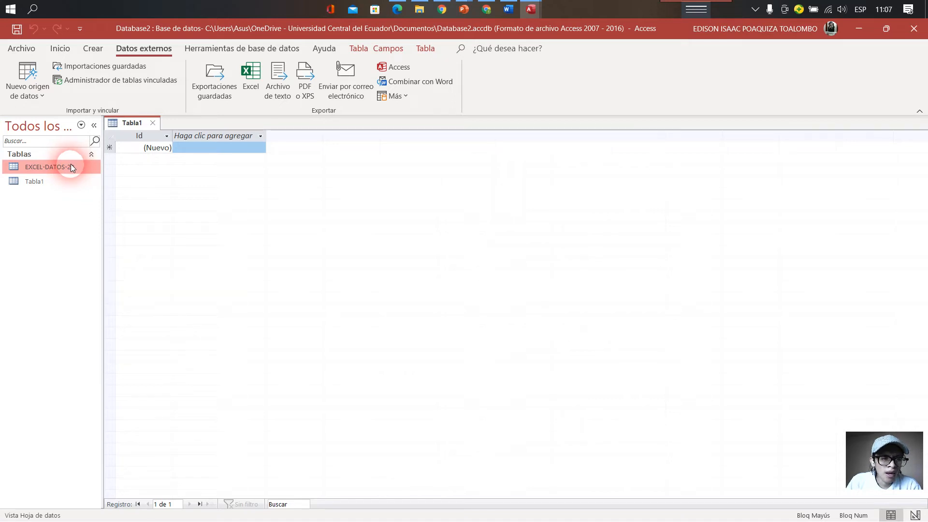
pyautogui.doubleClick(70, 166)
pyautogui.click(232, 193)
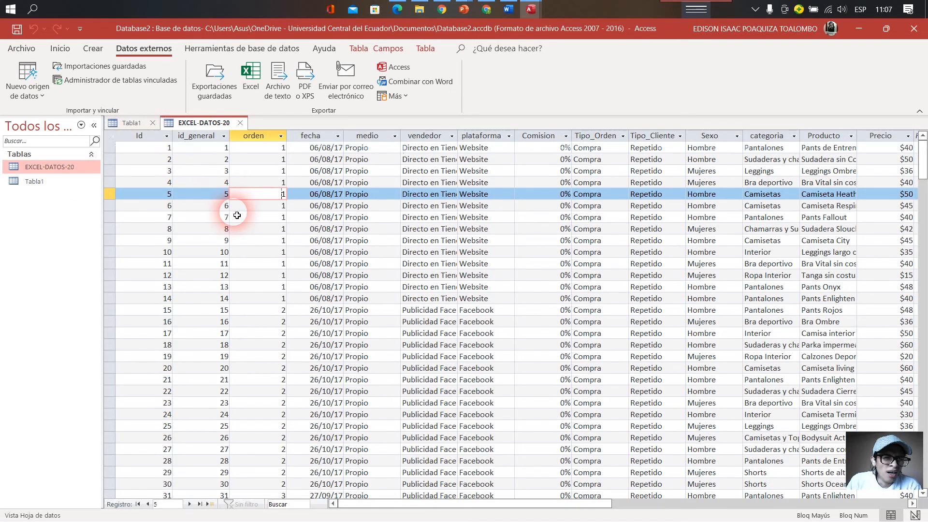
pyautogui.click(237, 215)
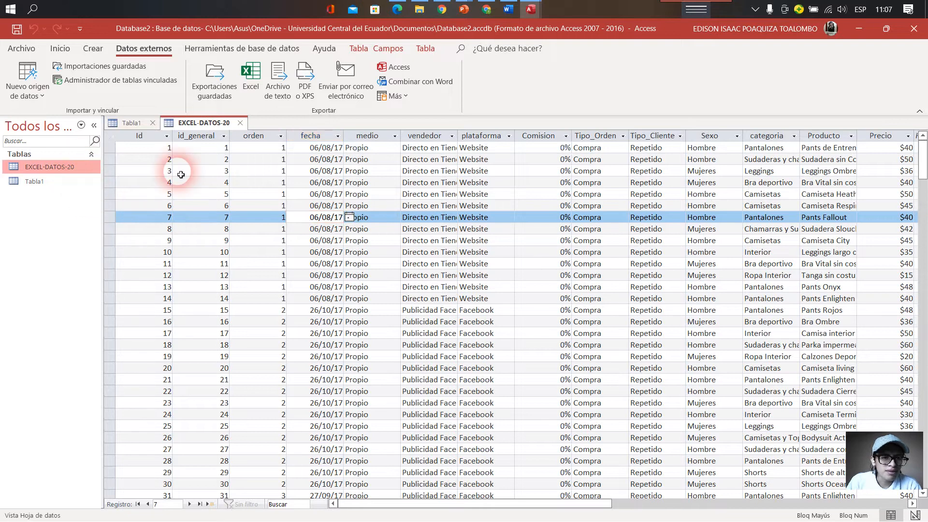
pyautogui.click(233, 172)
pyautogui.click(264, 205)
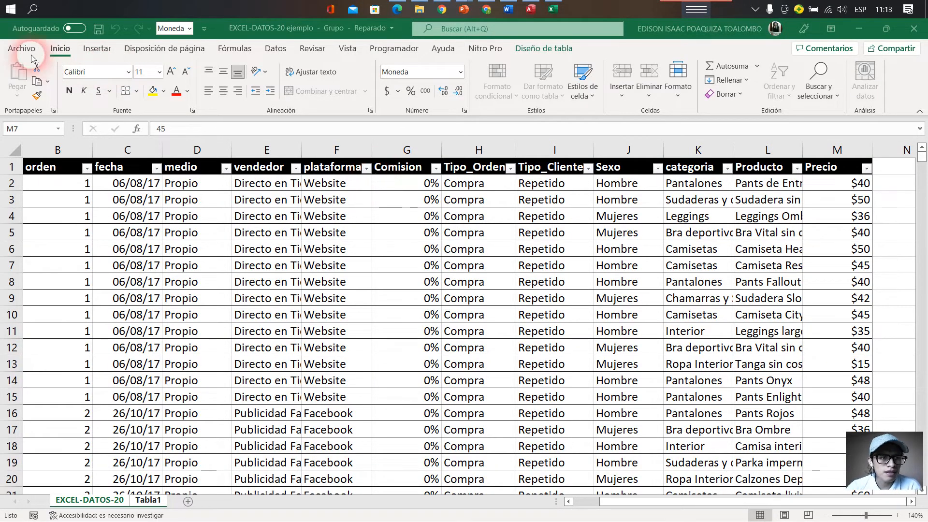
# - Save the active sheet to Escritorio as EXCEL-DATOS-20 ejemplo in CSV UTF-8 (delimitado por comas) format
pyautogui.click(21, 53)
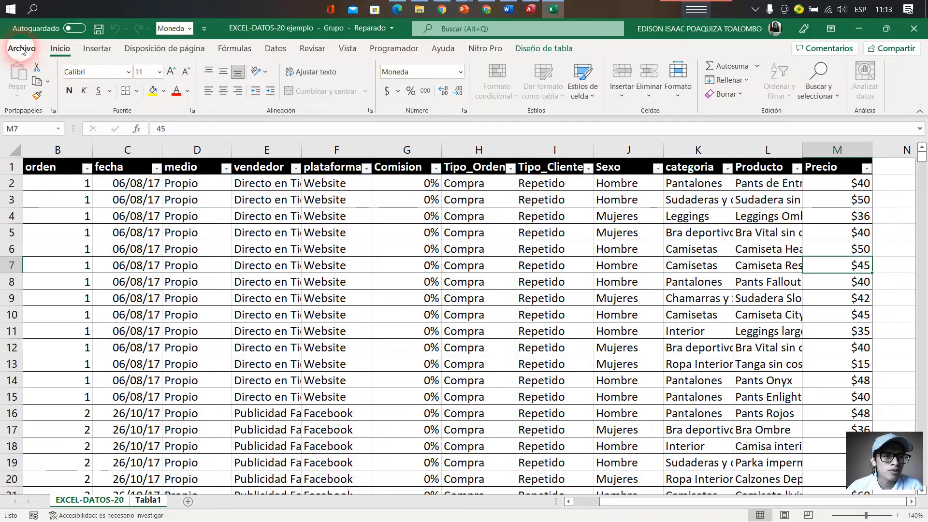
pyautogui.click(13, 51)
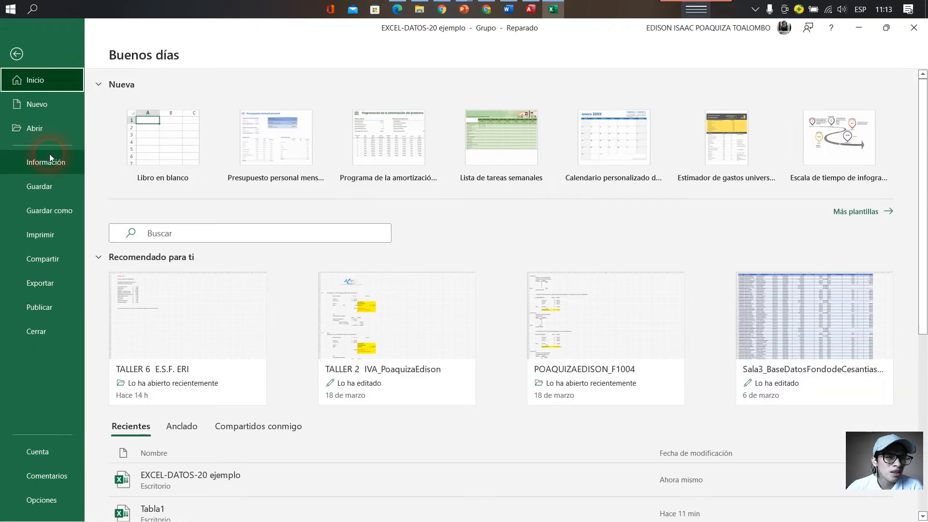
pyautogui.click(57, 201)
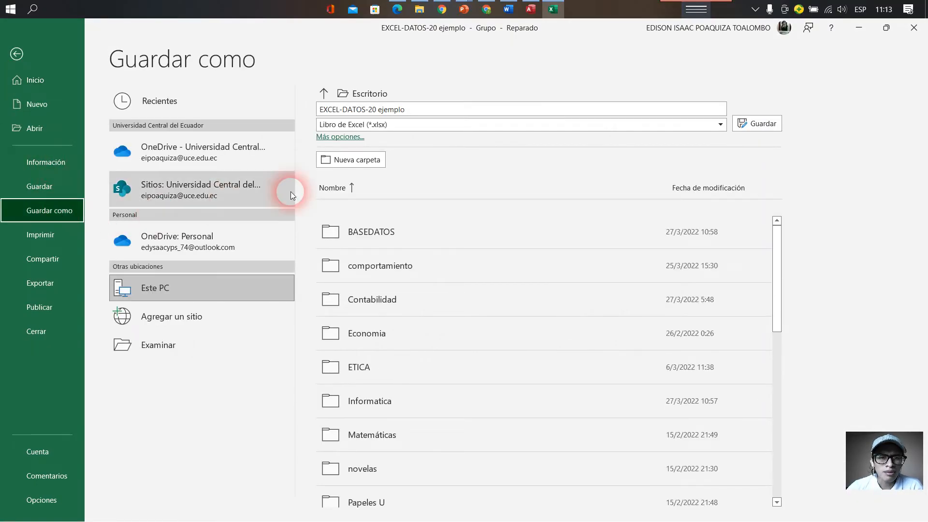
pyautogui.click(466, 129)
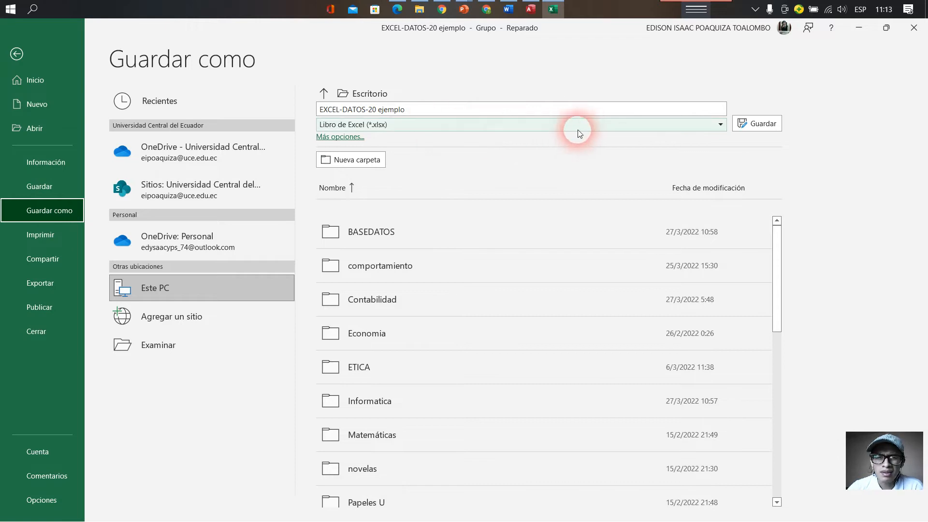
pyautogui.click(547, 126)
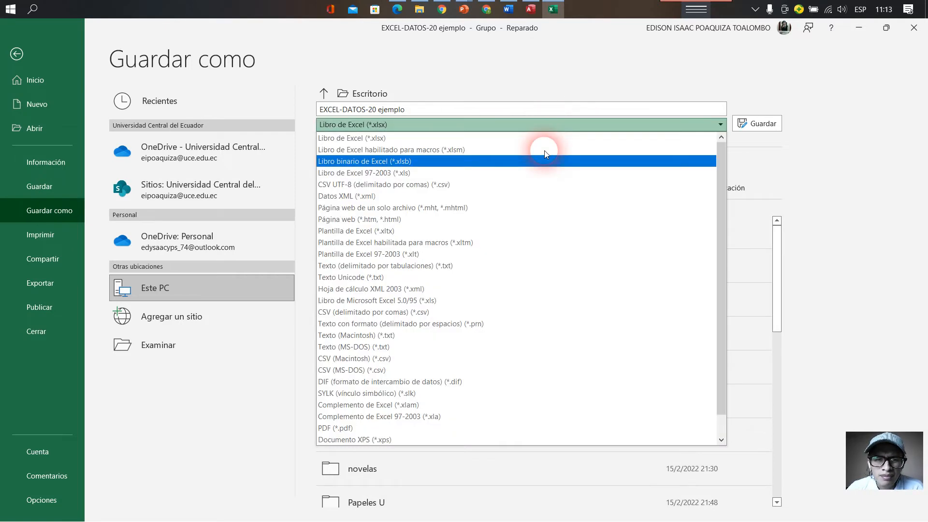
pyautogui.click(415, 186)
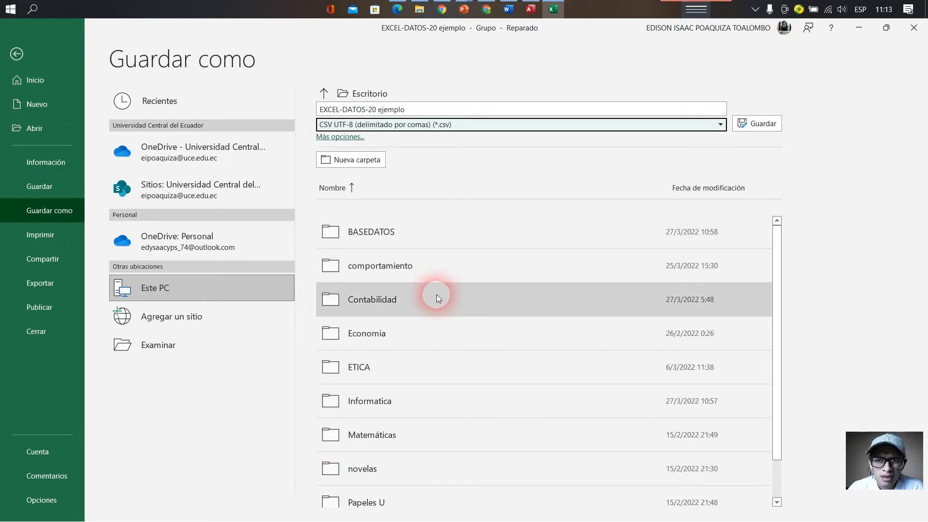
pyautogui.click(759, 124)
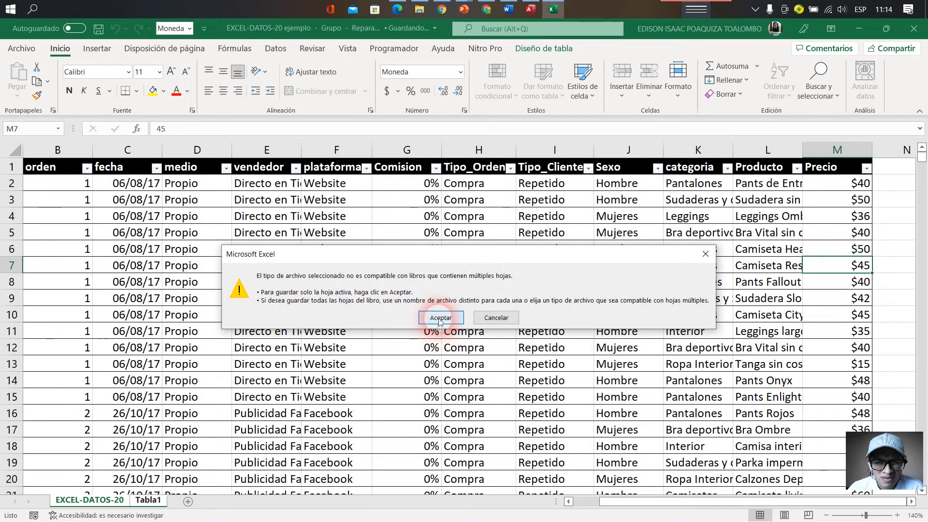
pyautogui.click(442, 319)
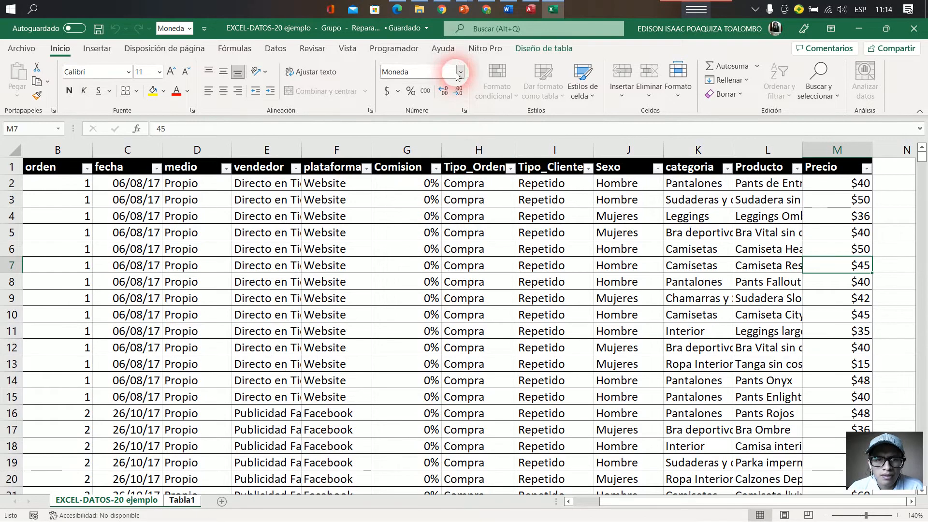
# - Switch to Access, start an import from a text file and select EXCEL-DATOS-20 ejemplo in Escritorio
pyautogui.click(530, 16)
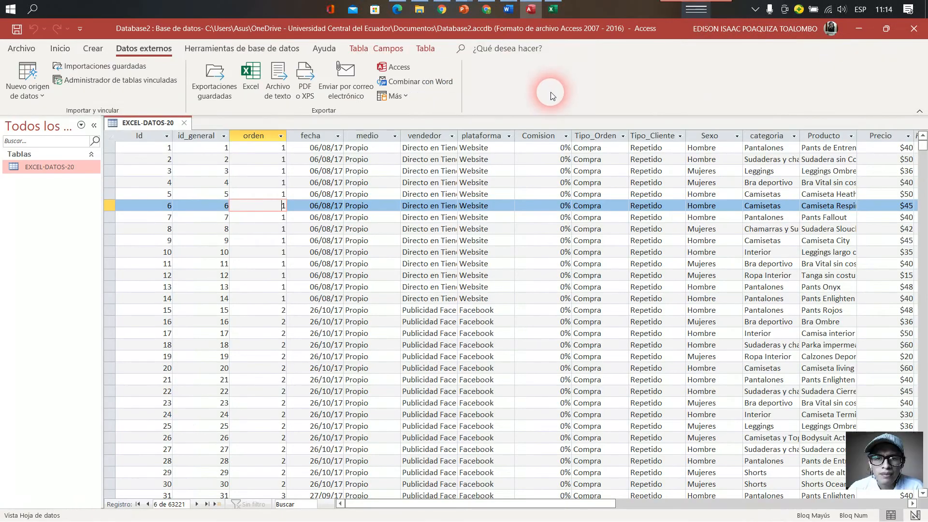
pyautogui.click(29, 91)
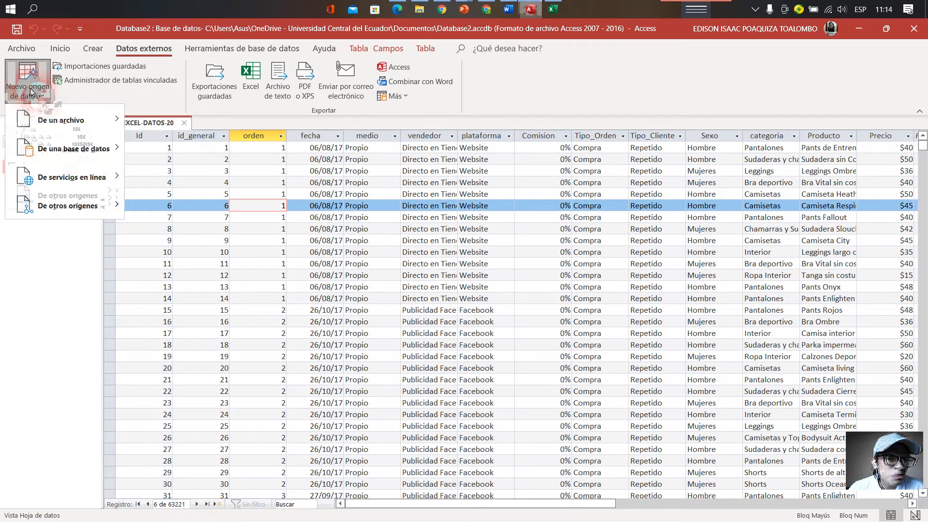
pyautogui.click(203, 205)
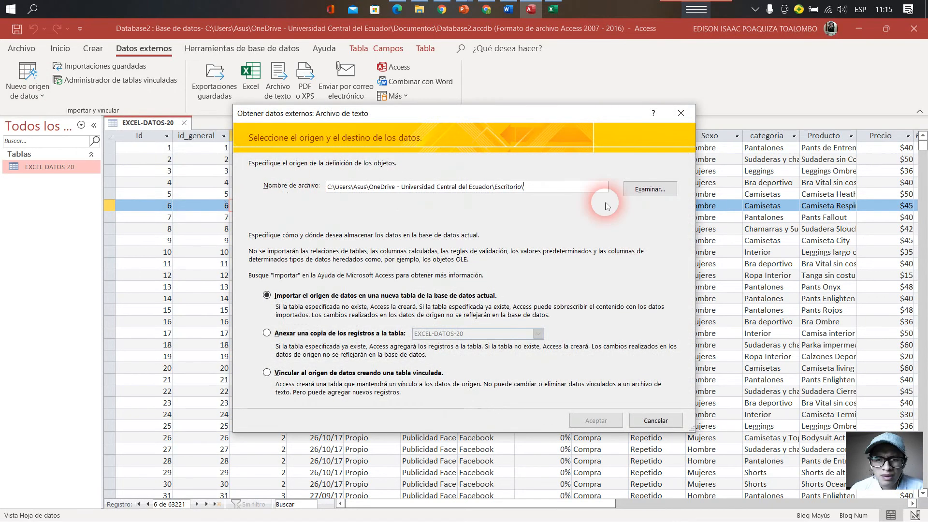
pyautogui.click(651, 190)
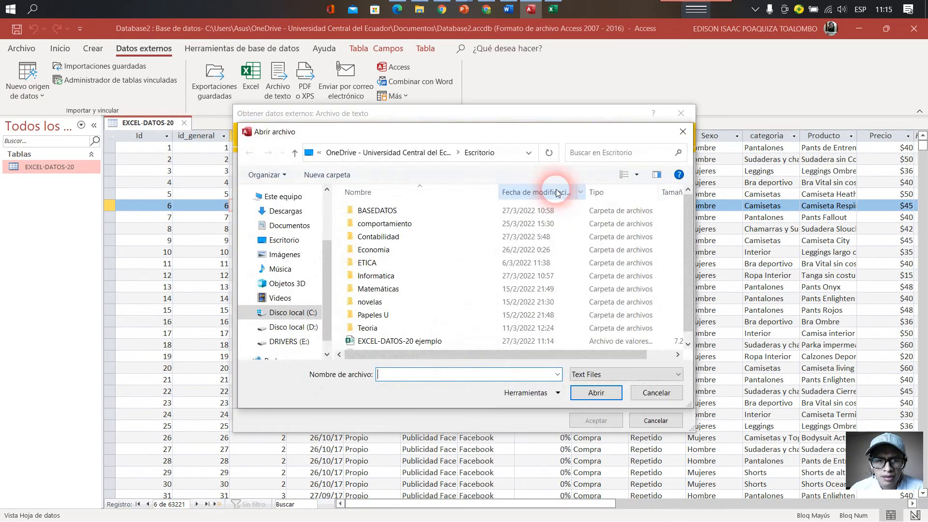
pyautogui.click(307, 226)
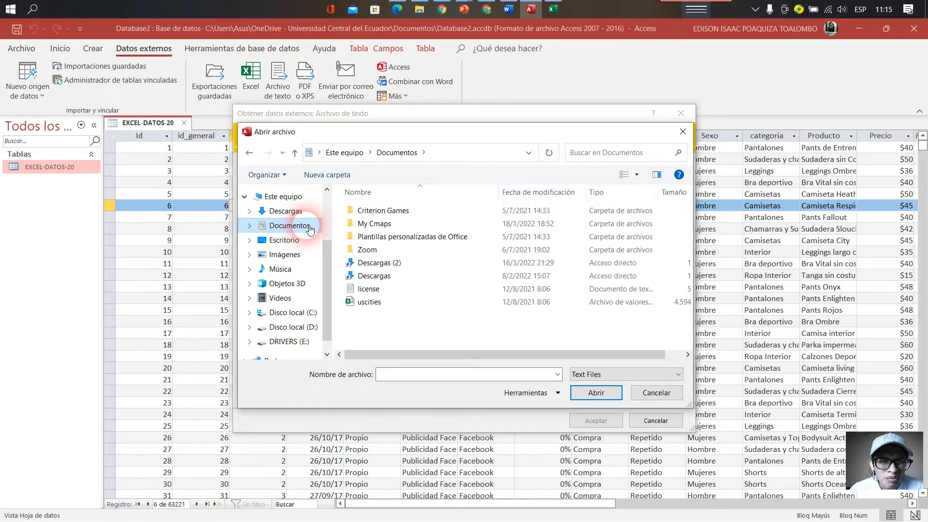
pyautogui.click(313, 240)
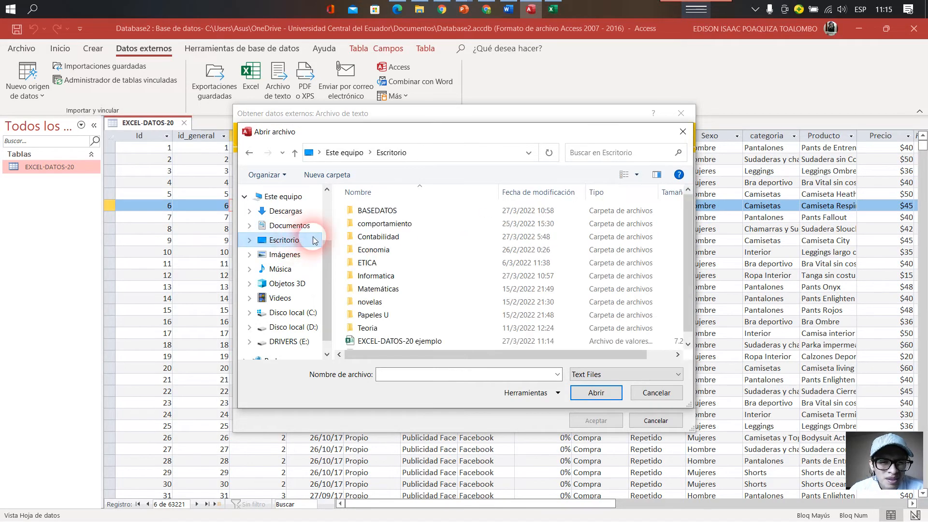
pyautogui.scroll(-1, 435, 328)
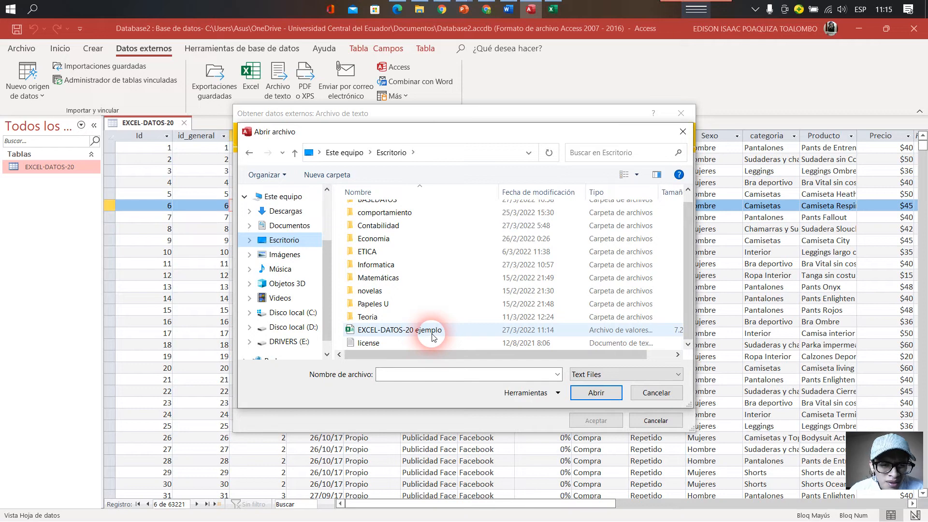
pyautogui.click(431, 333)
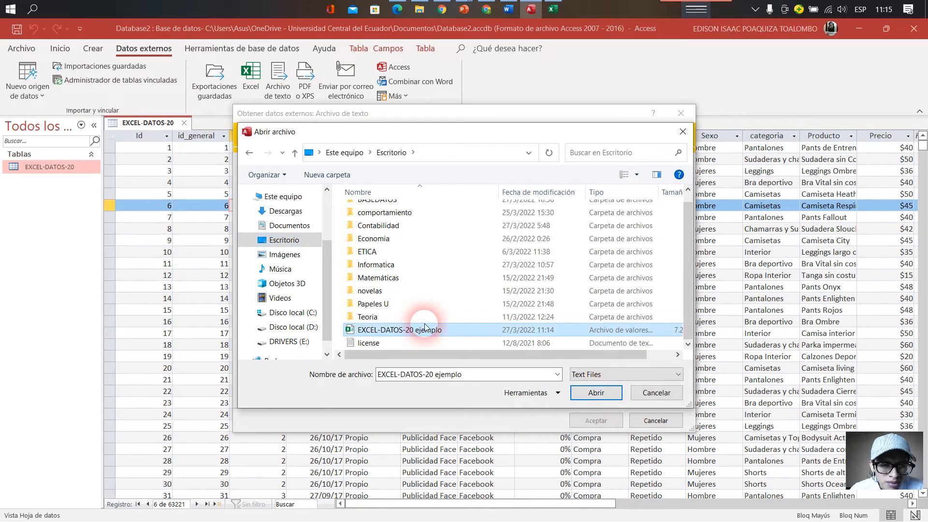
pyautogui.click(755, 9)
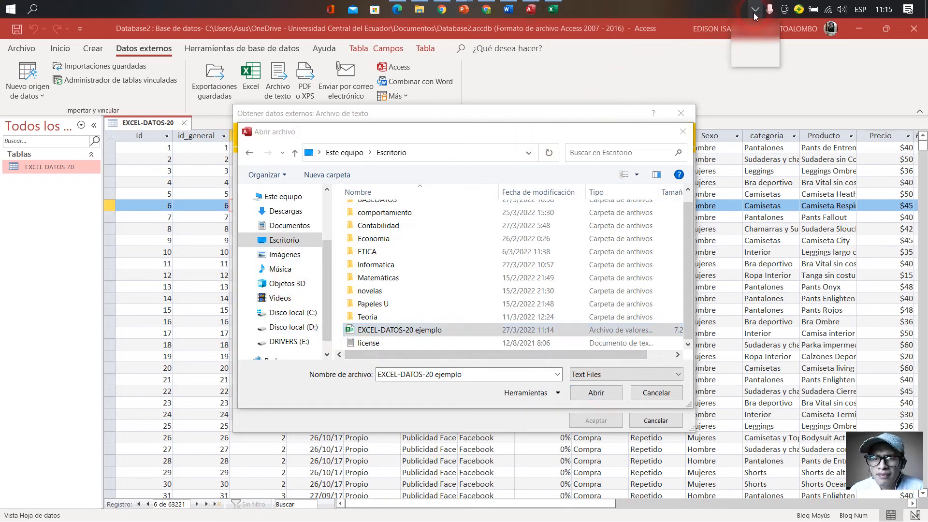
pyautogui.rightClick(767, 55)
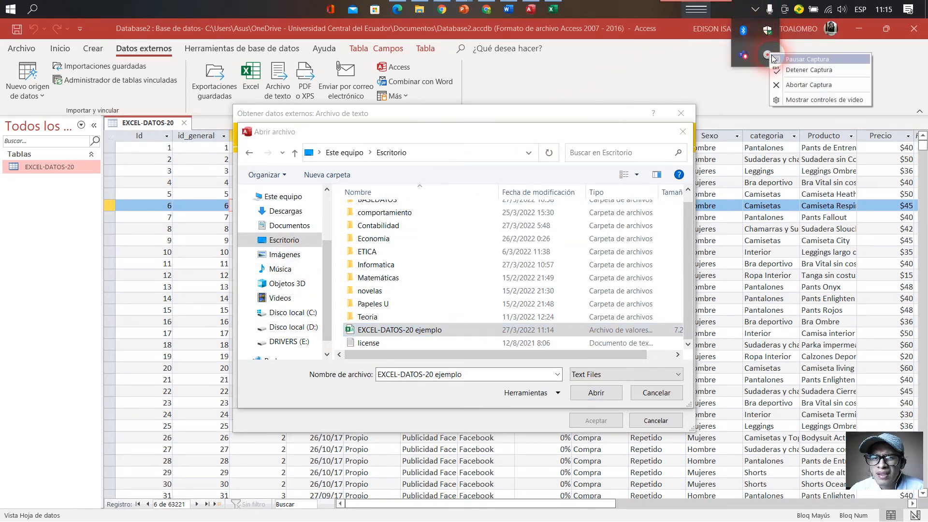
pyautogui.click(774, 59)
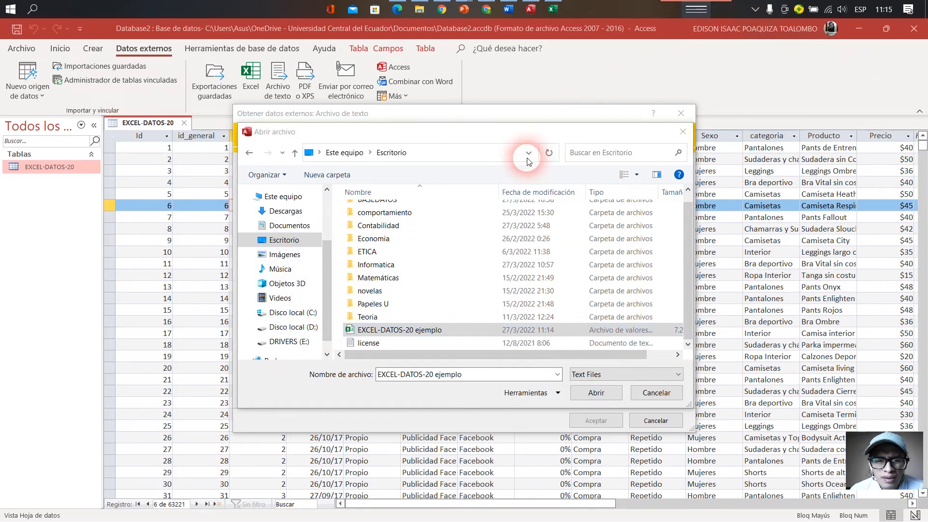
# - Load EXCEL-DATOS-20 ejemplo.csv as the text import's source file and check its path
pyautogui.doubleClick(428, 333)
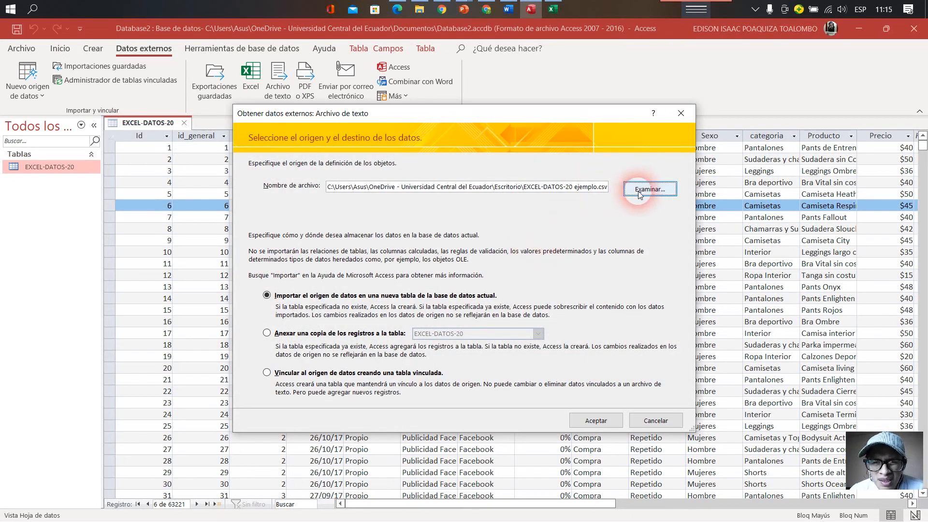
pyautogui.click(605, 188)
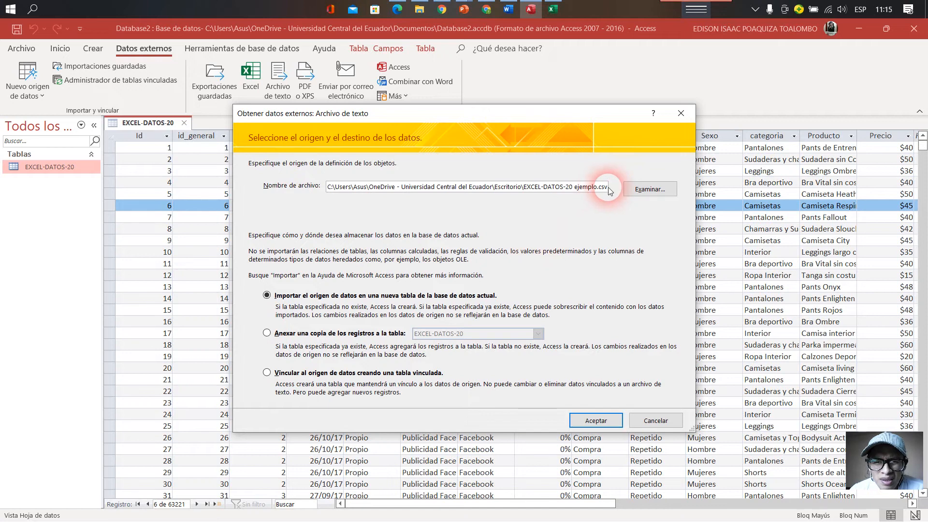
pyautogui.click(651, 192)
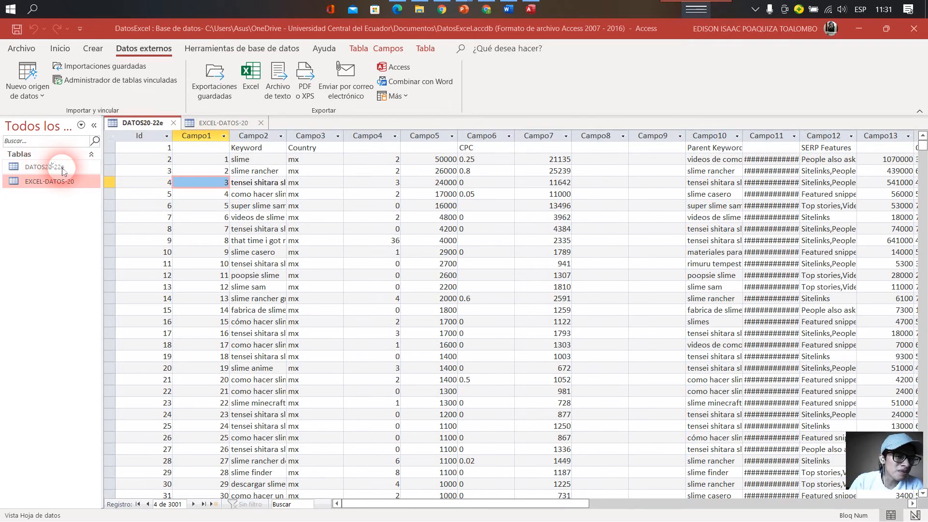
# - Review the imported tables DATOS20-22e and EXCEL-DATOS-20 in the DatosExcel database's table list
pyautogui.click(62, 170)
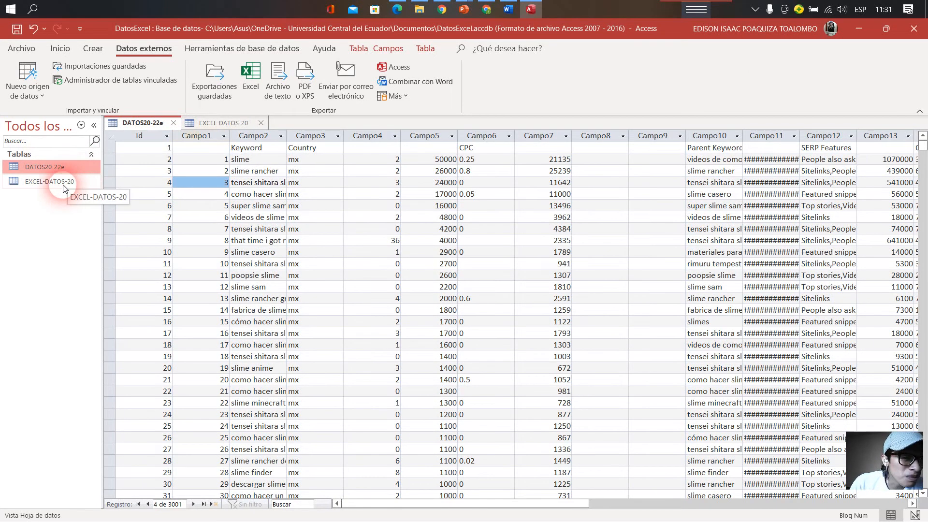
pyautogui.click(63, 183)
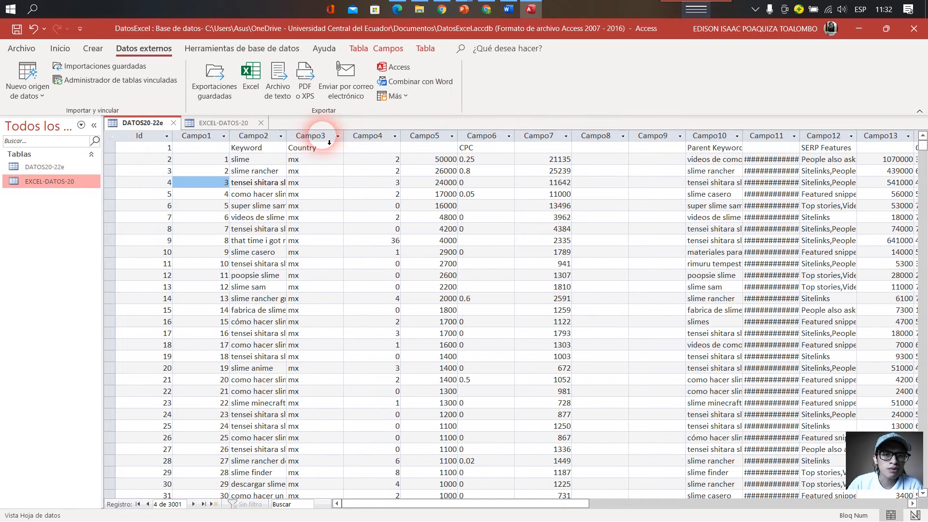
pyautogui.click(756, 10)
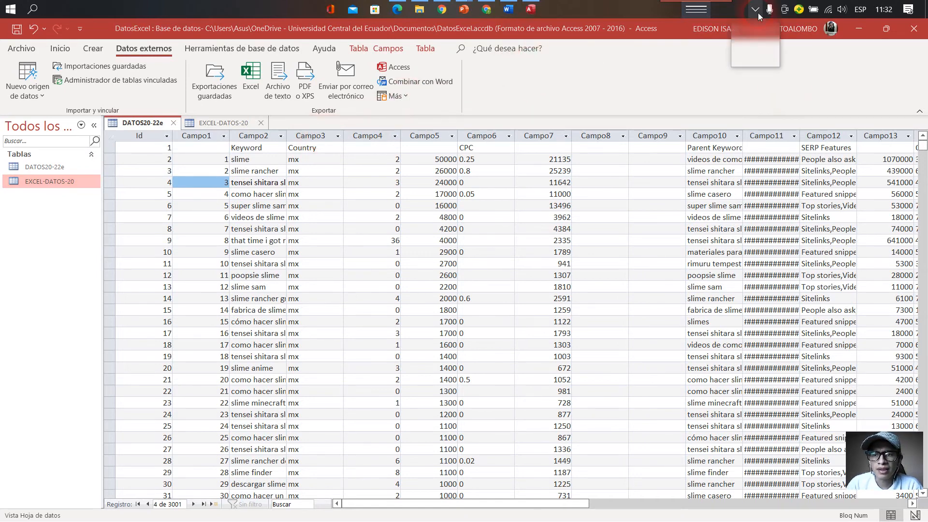
pyautogui.click(767, 58)
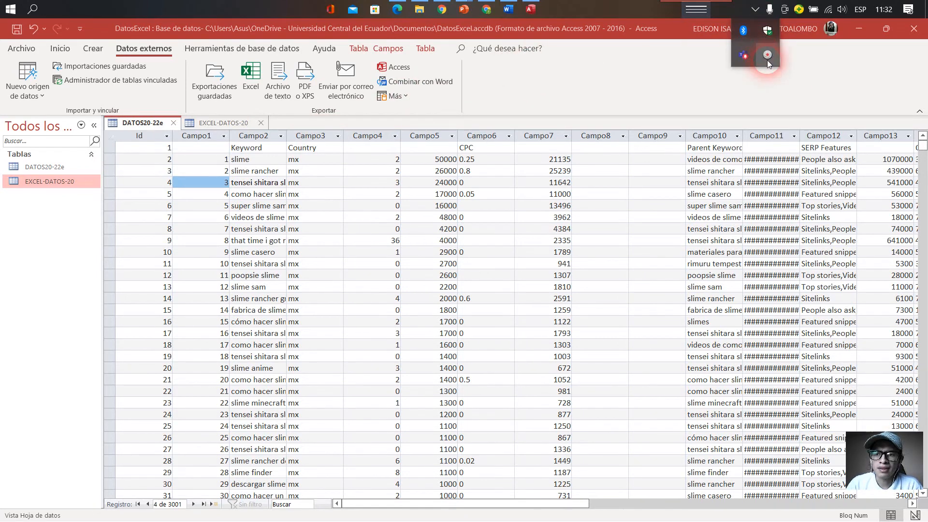
pyautogui.click(805, 63)
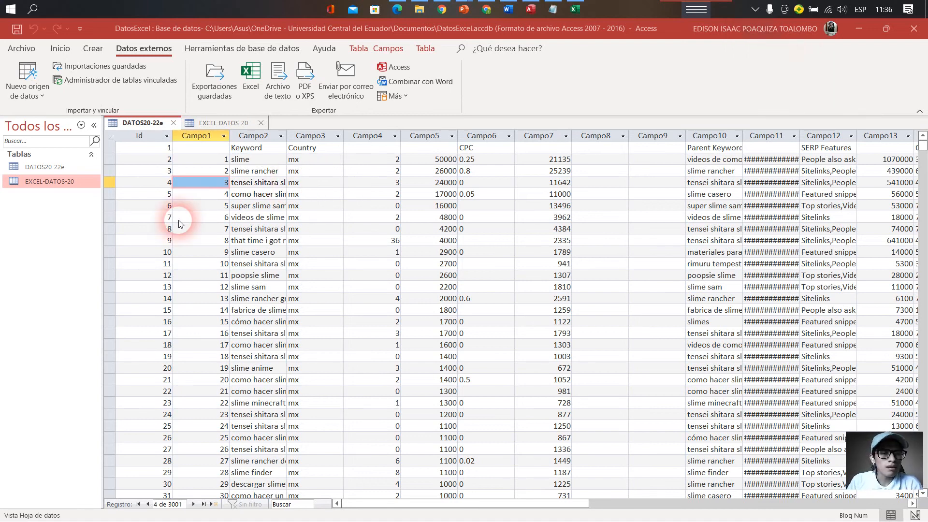
# - Look through the records of the DATOS20-22e table, going down the Campo2 values from "slime rancher" to "videos de slime"
pyautogui.scroll(-5, 498, 242)
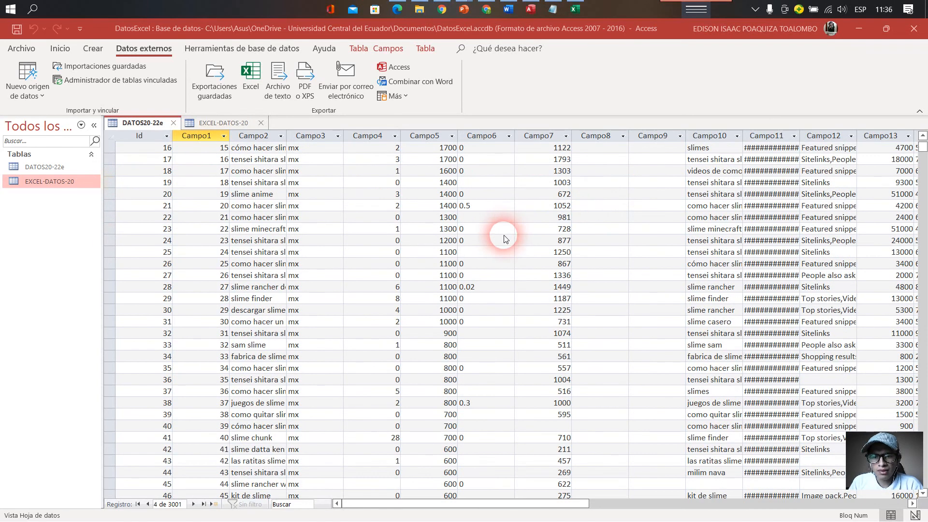
pyautogui.scroll(5, 503, 251)
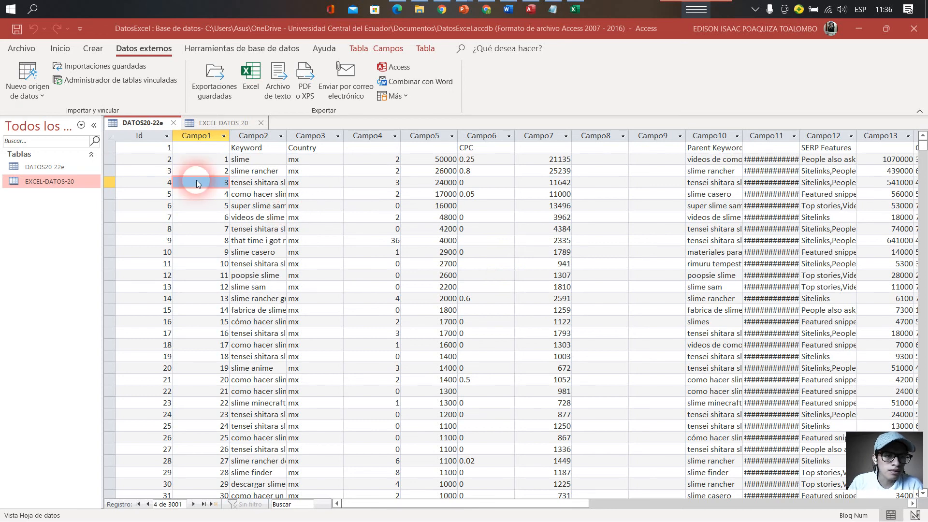
pyautogui.click(270, 171)
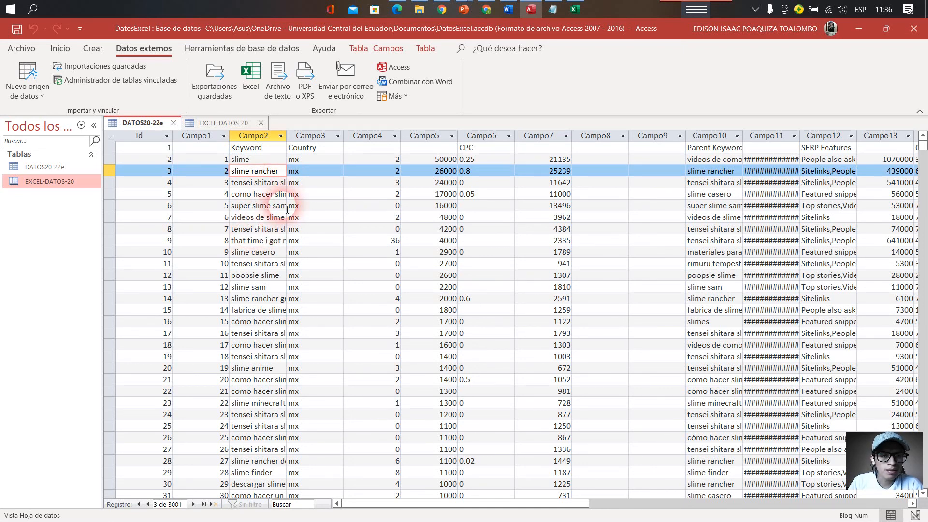
pyautogui.press('Down')
pyautogui.press('Down')
pyautogui.press('Down')
pyautogui.press('Down')
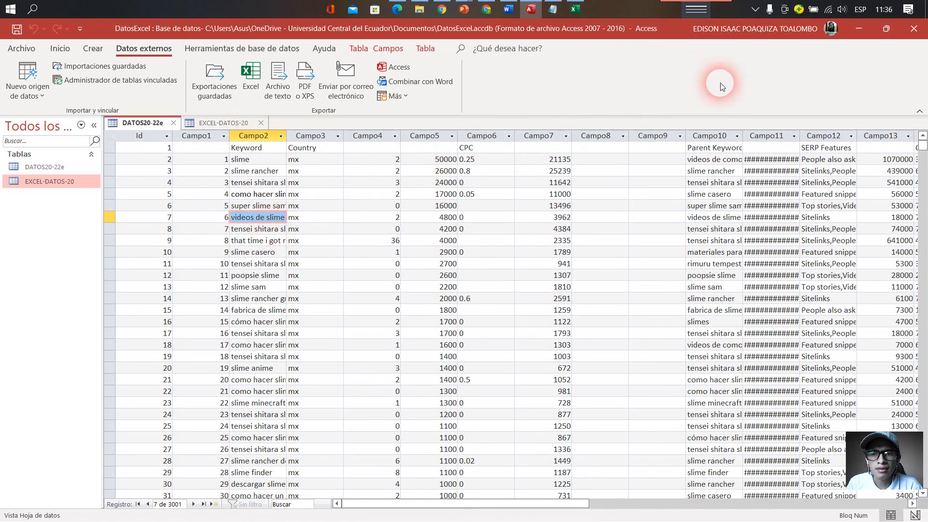
pyautogui.click(755, 12)
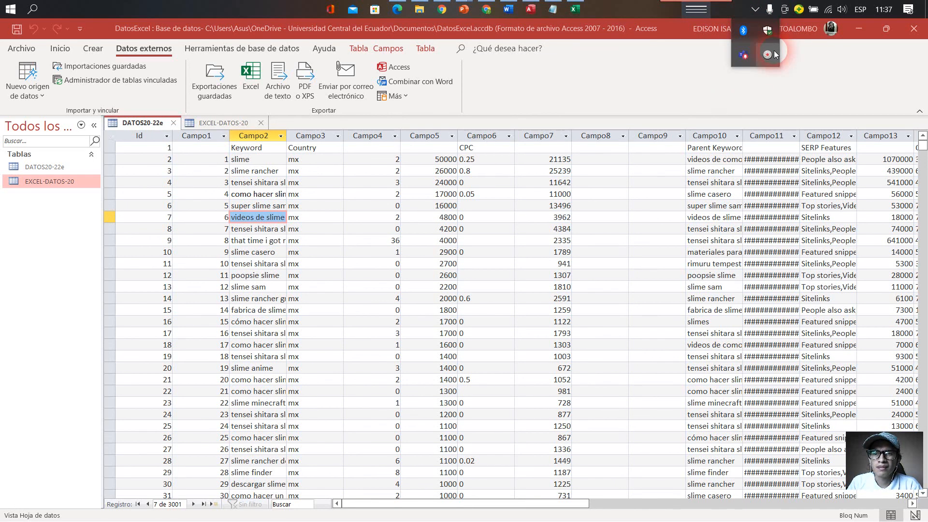